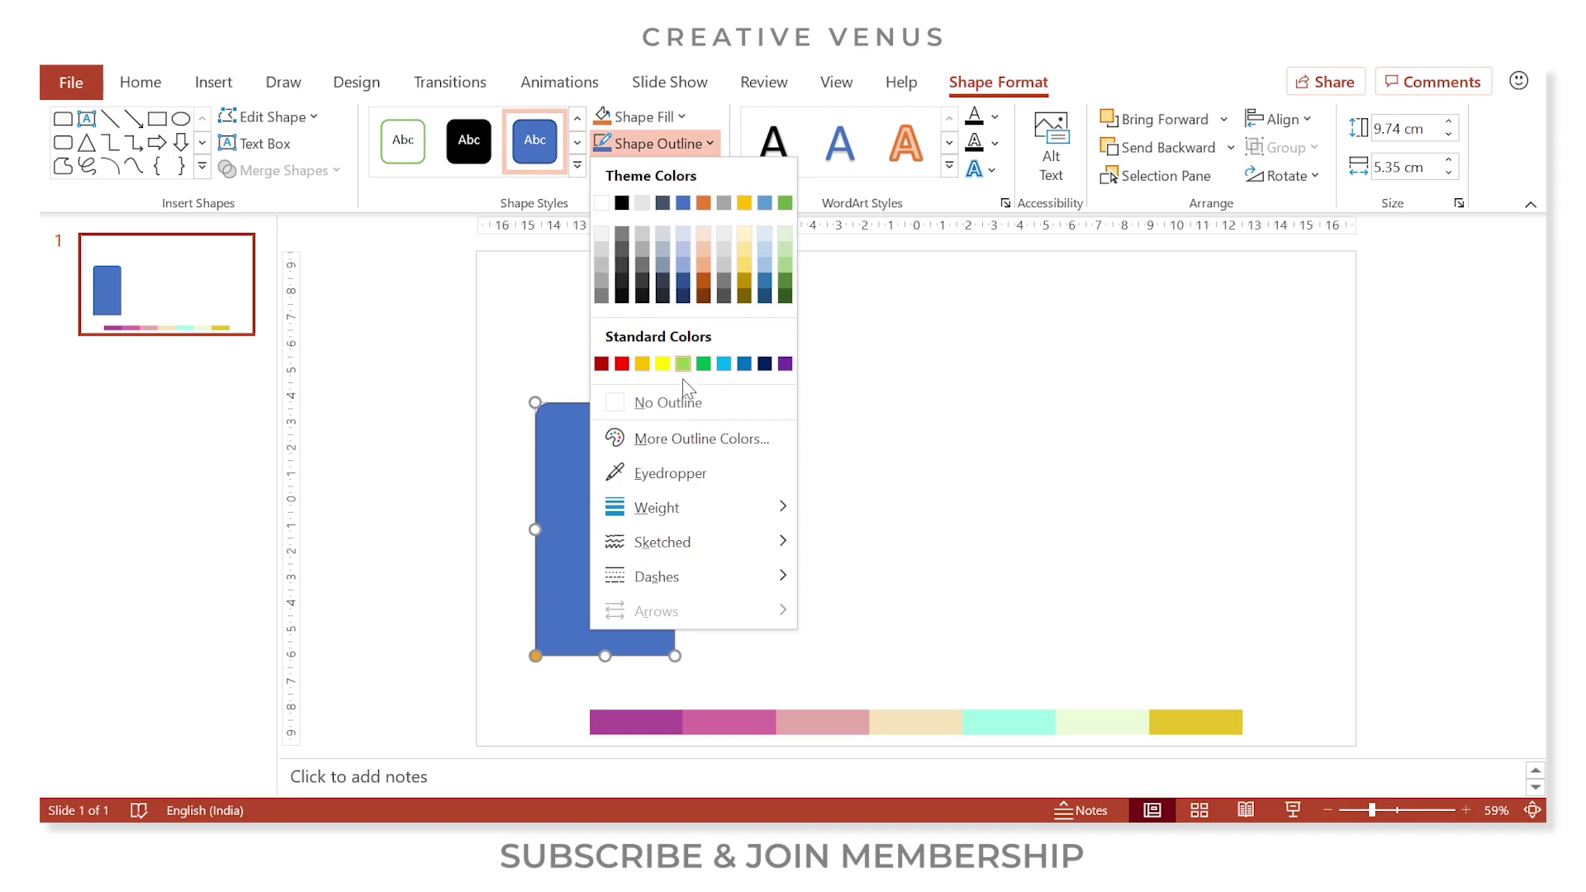
Step: Remove the blue rectangle's outline and flip the shape vertically
{"action": "left_click", "coordinate": [681, 403]}
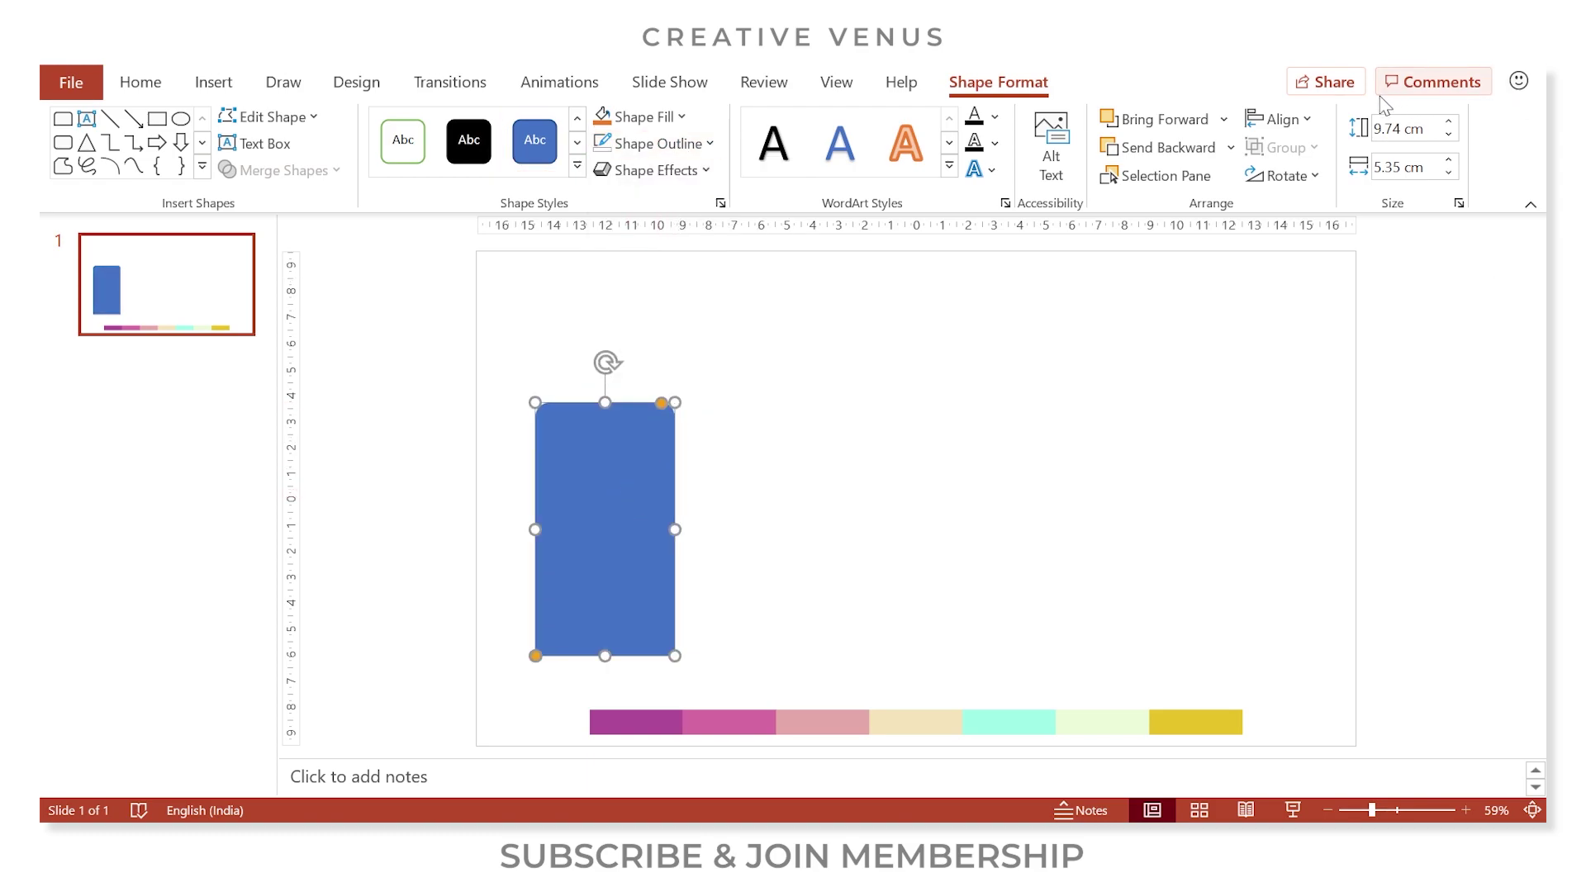
{"action": "left_click", "coordinate": [1284, 176]}
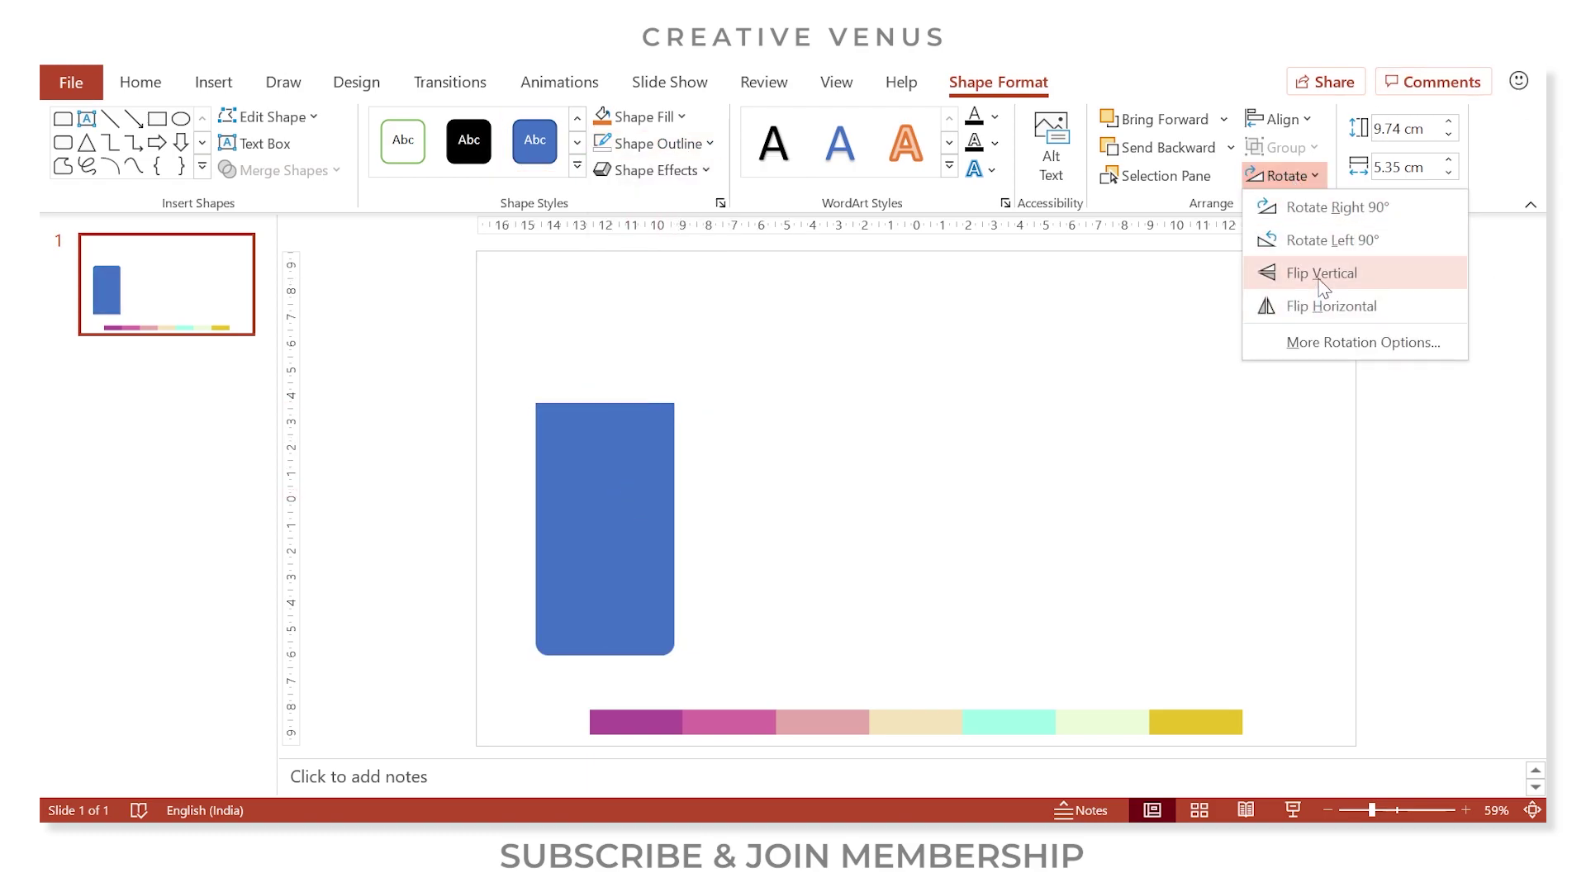
{"action": "left_click", "coordinate": [1322, 274]}
{"action": "key", "text": "Escape"}
{"action": "left_click", "coordinate": [607, 470]}
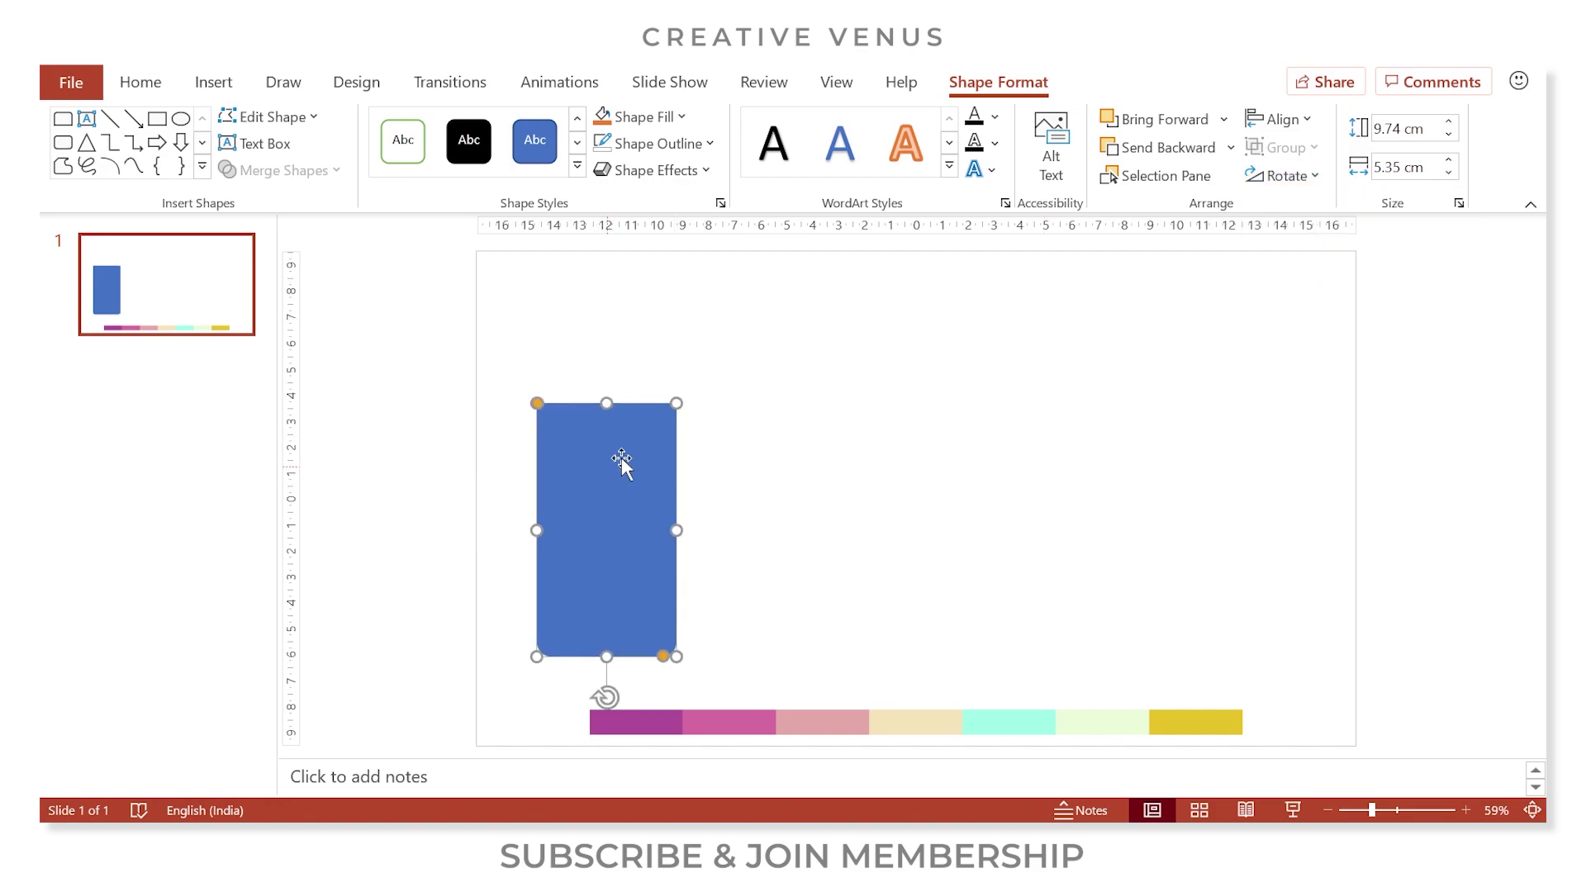
Step: Resize the blue rectangle to 4.4 cm wide and 9.5 cm high
{"action": "left_click", "coordinate": [1450, 174]}
{"action": "left_click", "coordinate": [1450, 173]}
{"action": "left_click", "coordinate": [1450, 174]}
{"action": "left_click", "coordinate": [1450, 173]}
{"action": "left_click", "coordinate": [1451, 174]}
{"action": "left_click", "coordinate": [1451, 173]}
{"action": "left_click", "coordinate": [1450, 173]}
{"action": "left_click", "coordinate": [1450, 173]}
{"action": "left_click", "coordinate": [1450, 174]}
{"action": "left_click", "coordinate": [1449, 161]}
{"action": "left_click", "coordinate": [1451, 134]}
{"action": "left_click", "coordinate": [1450, 134]}
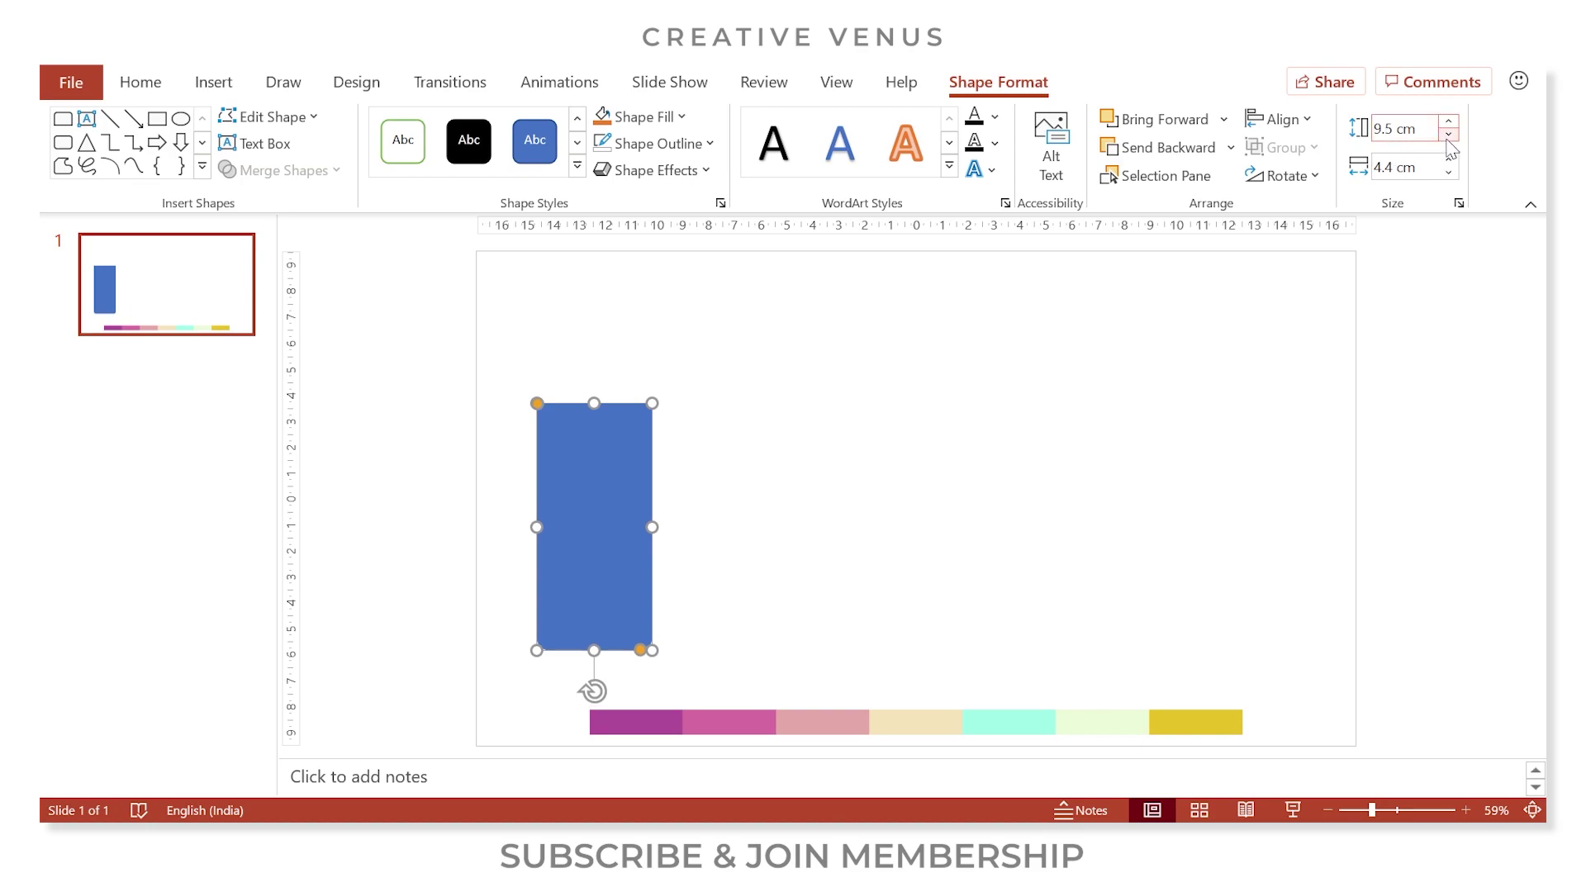
Step: Move the blue rectangle about 1 cm left, towards the slide's edge, and keep it selected
{"action": "left_click_drag", "start_coordinate": [593, 497], "coordinate": [568, 497]}
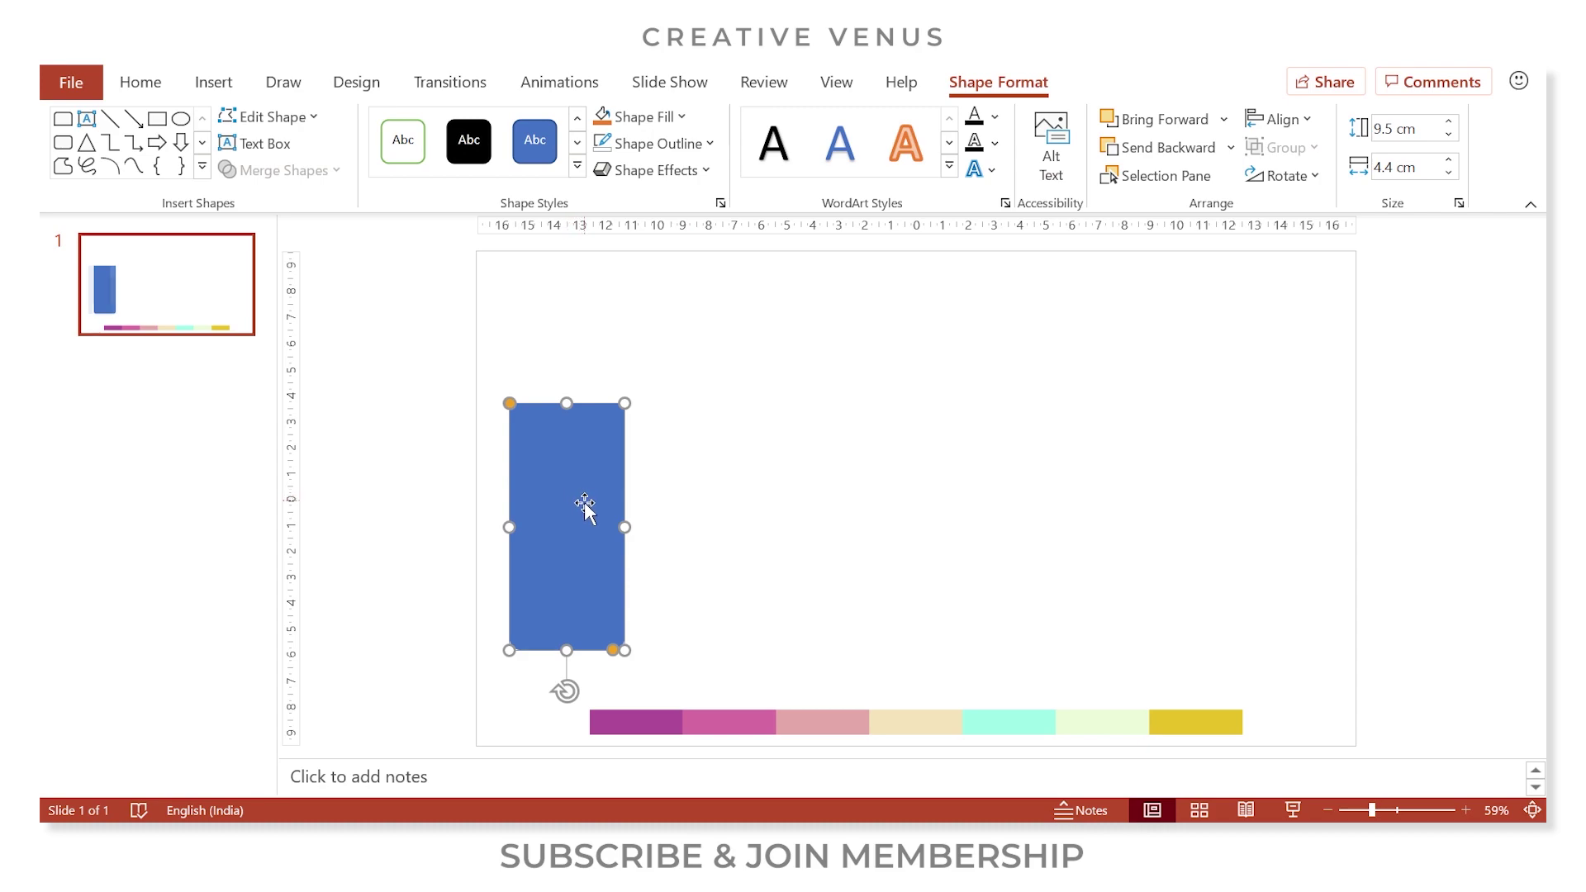
{"action": "left_click", "coordinate": [678, 564]}
{"action": "left_click", "coordinate": [567, 556]}
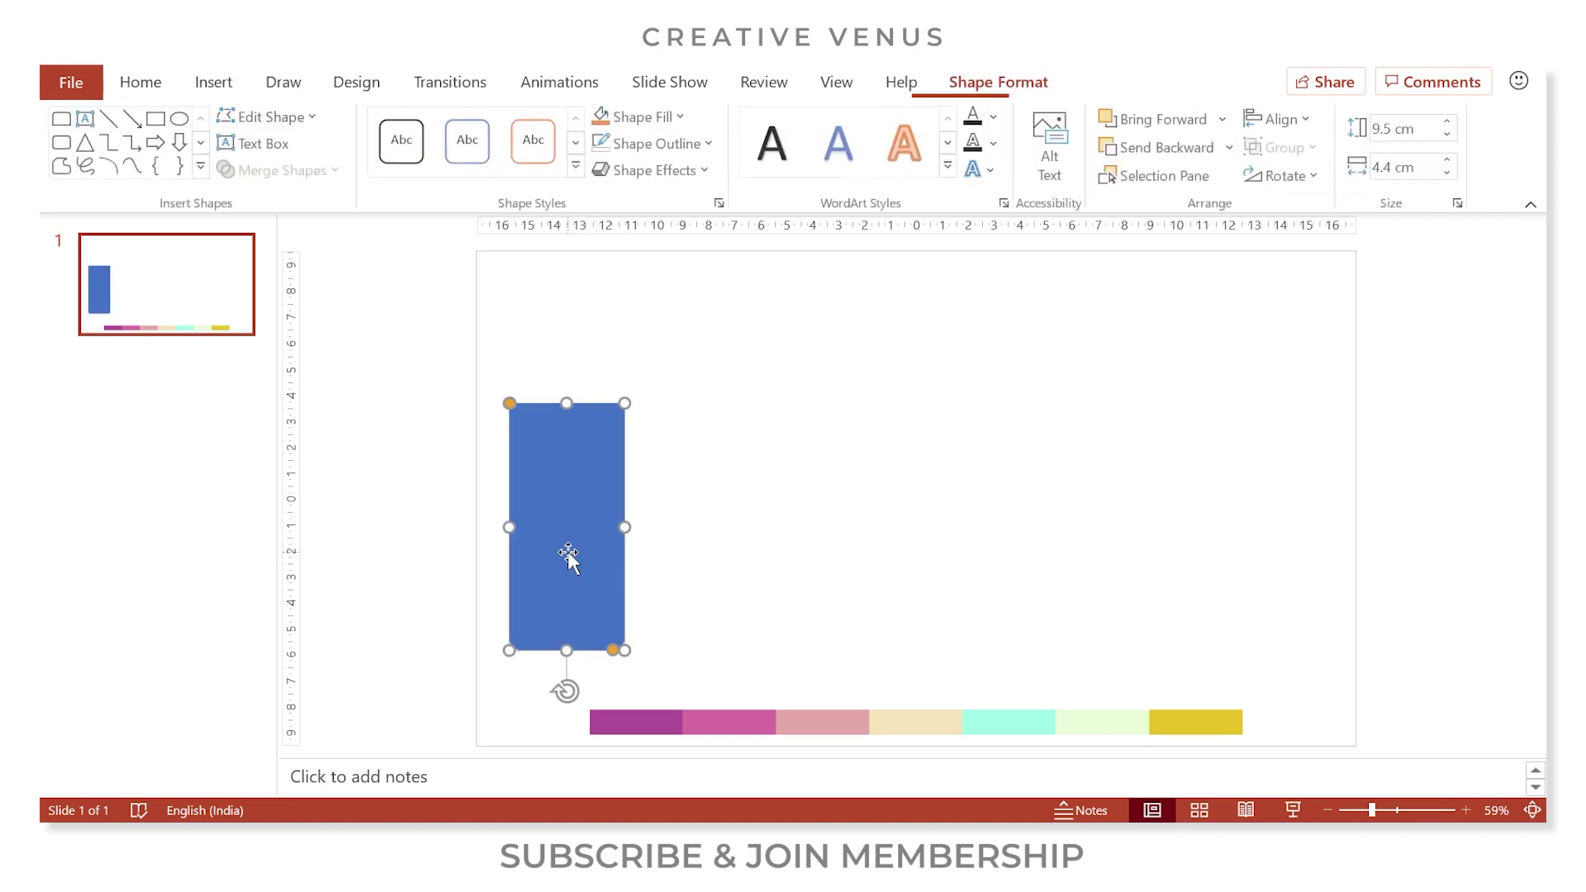
{"action": "left_click", "coordinate": [669, 551]}
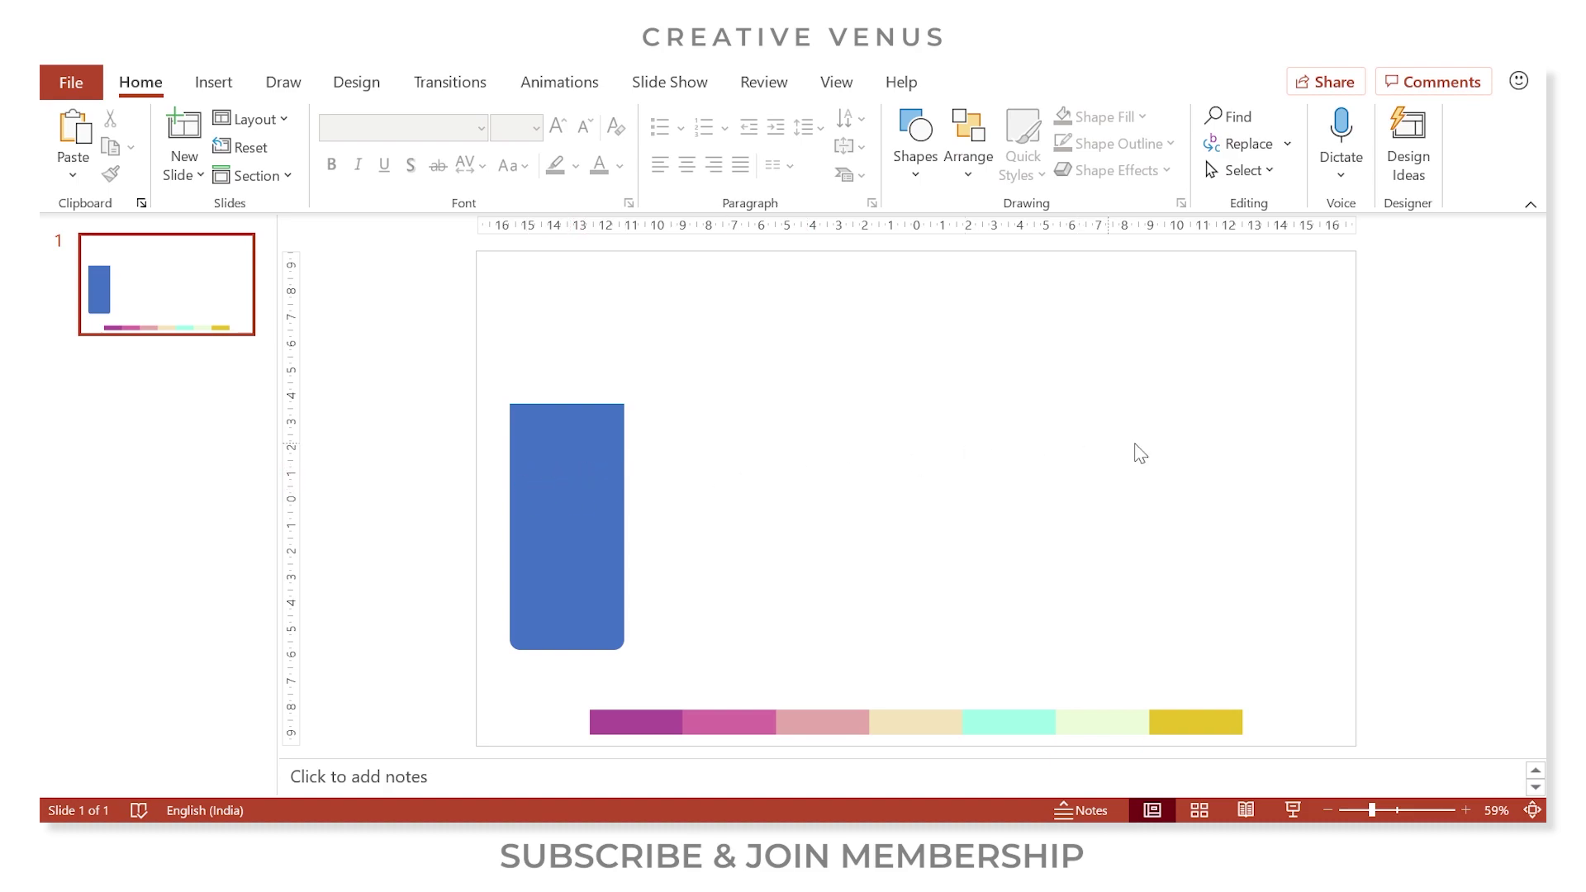
{"action": "left_click", "coordinate": [577, 526]}
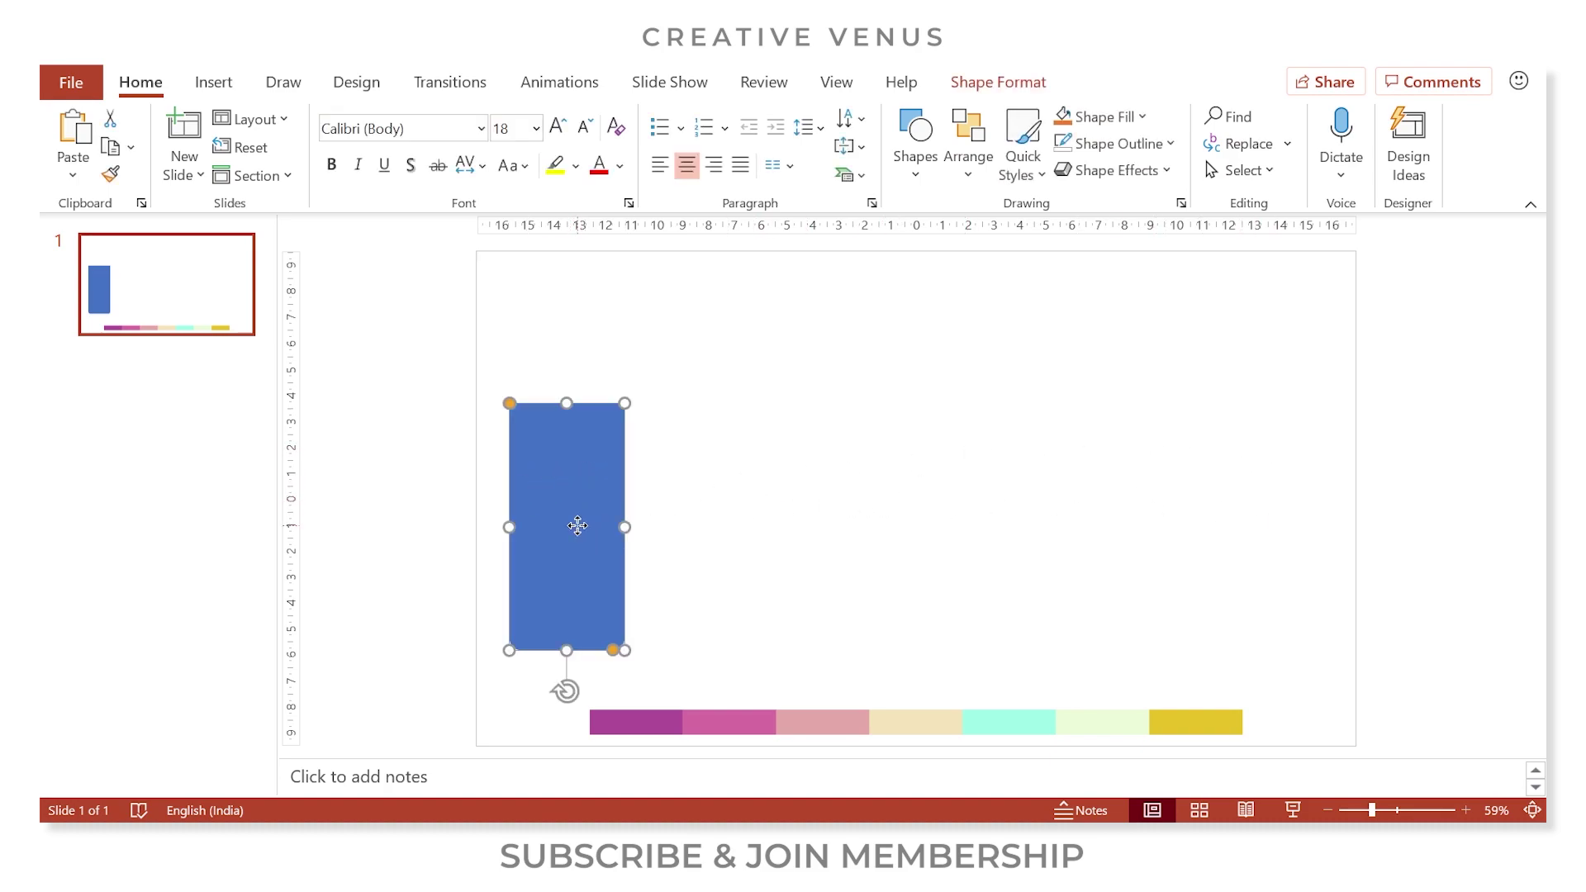
Step: Open the rectangle's shape formatting options and change its fill to a gradient
{"action": "left_click", "coordinate": [998, 81]}
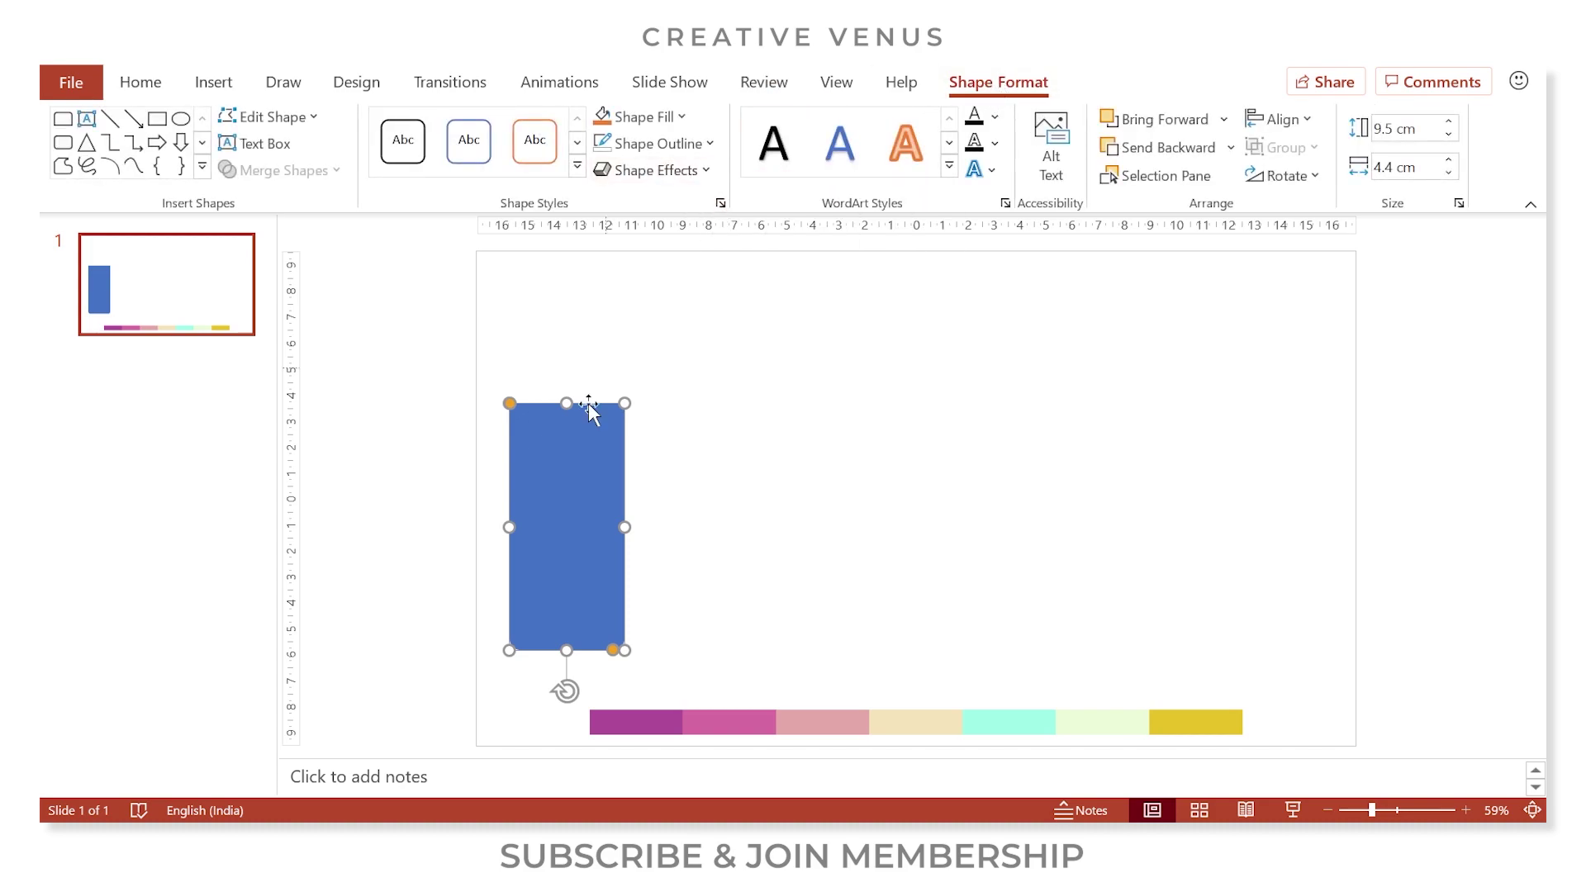
{"action": "right_click", "coordinate": [562, 496]}
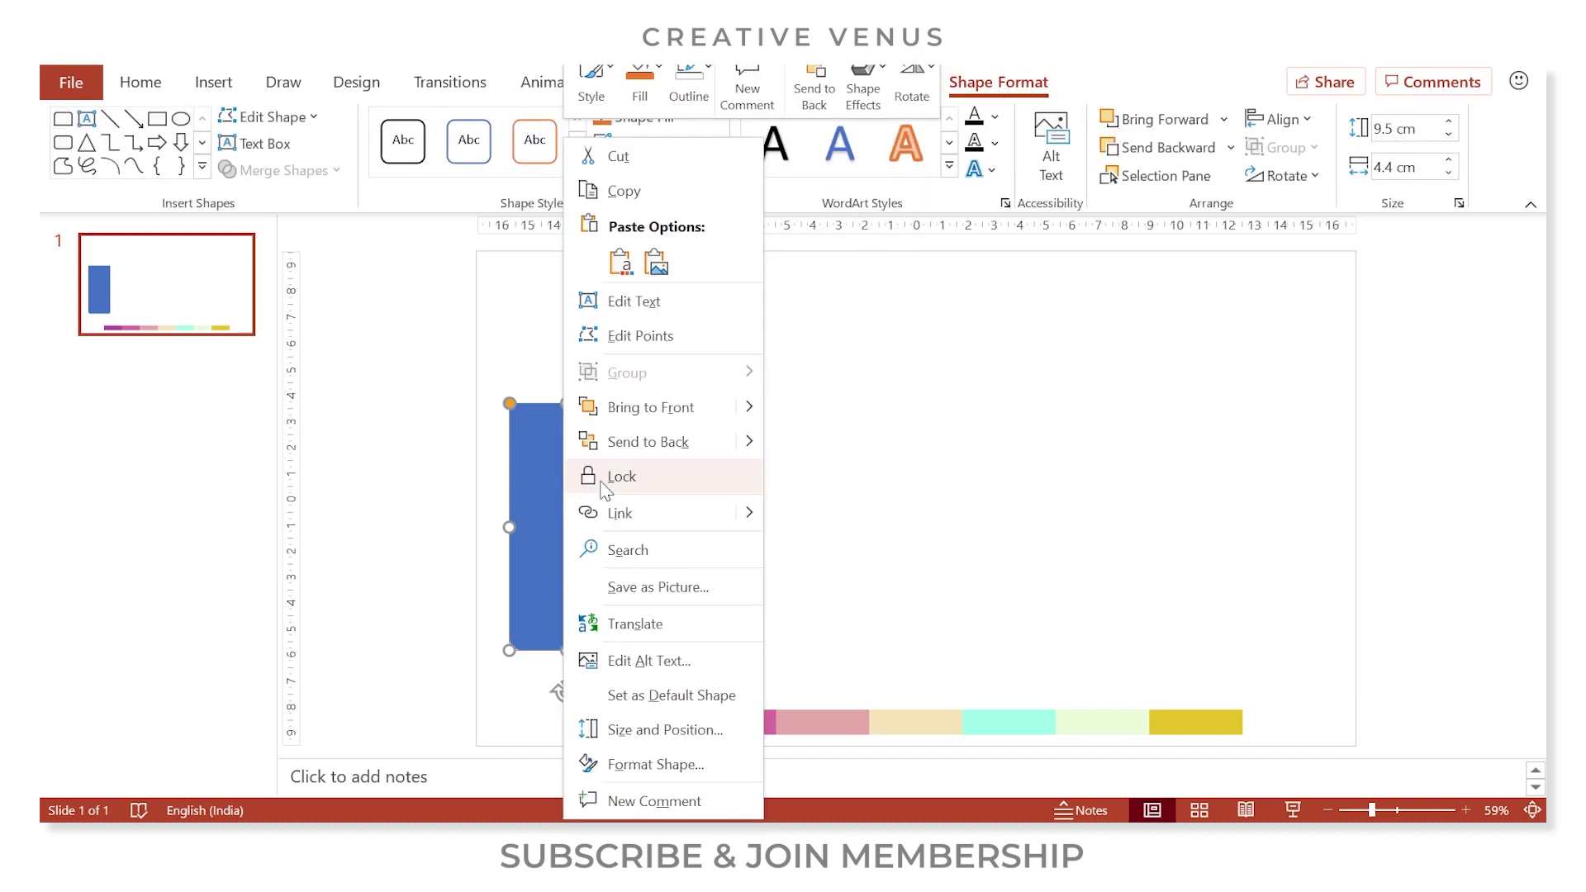
{"action": "left_click", "coordinate": [676, 767]}
{"action": "left_click", "coordinate": [1266, 370]}
{"action": "left_click", "coordinate": [1316, 472]}
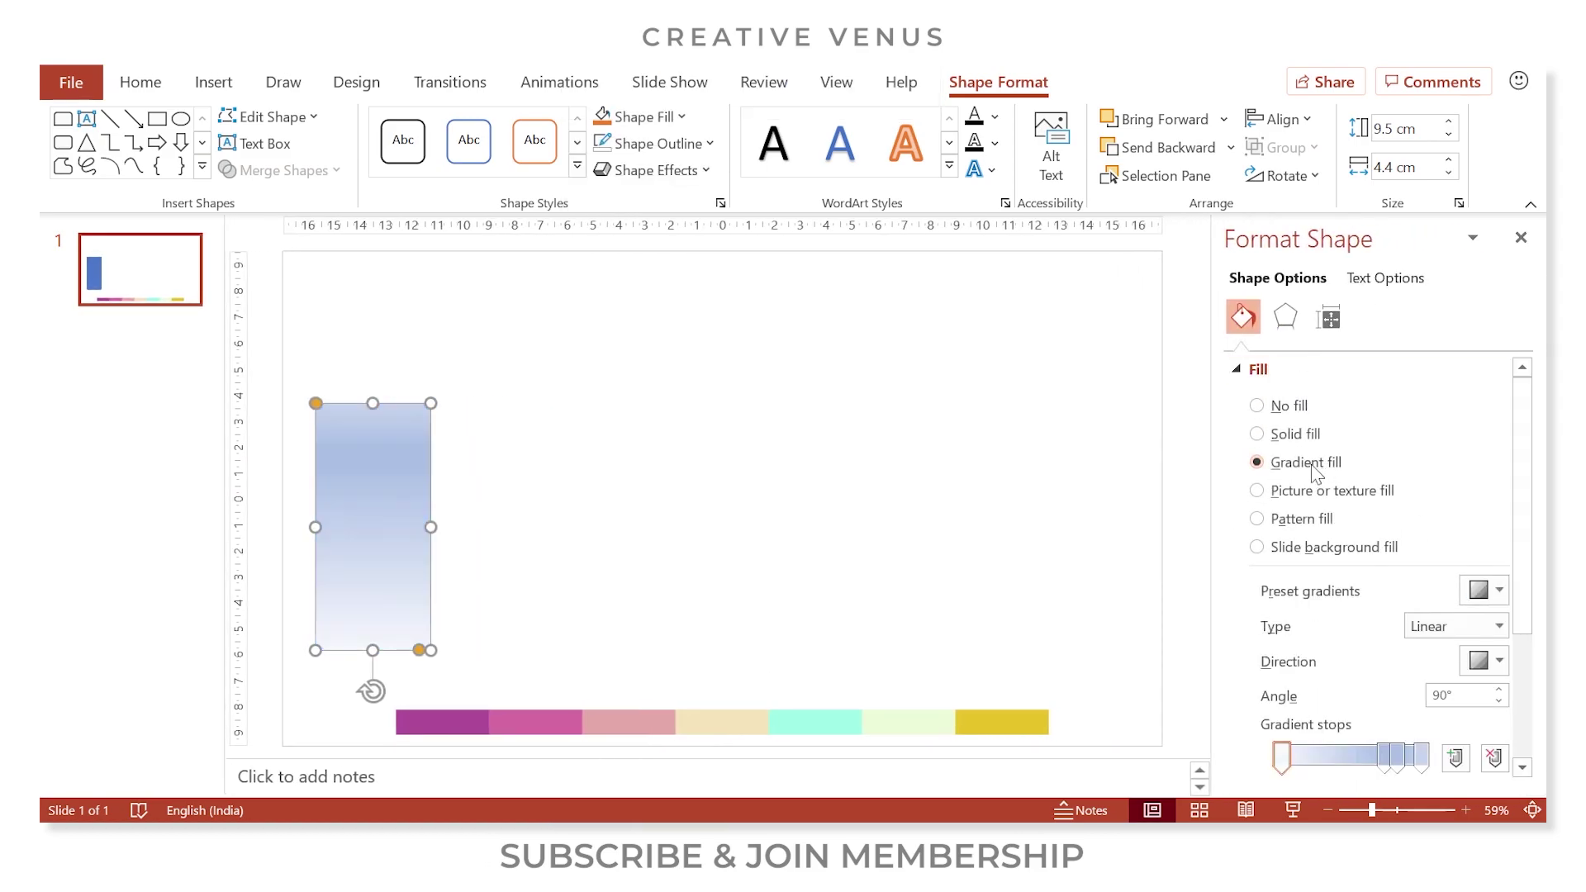
Step: Remove the extra gradient stops so only two remain, one at 0% and one at 100%
{"action": "left_click_drag", "start_coordinate": [1527, 490], "coordinate": [1527, 573]}
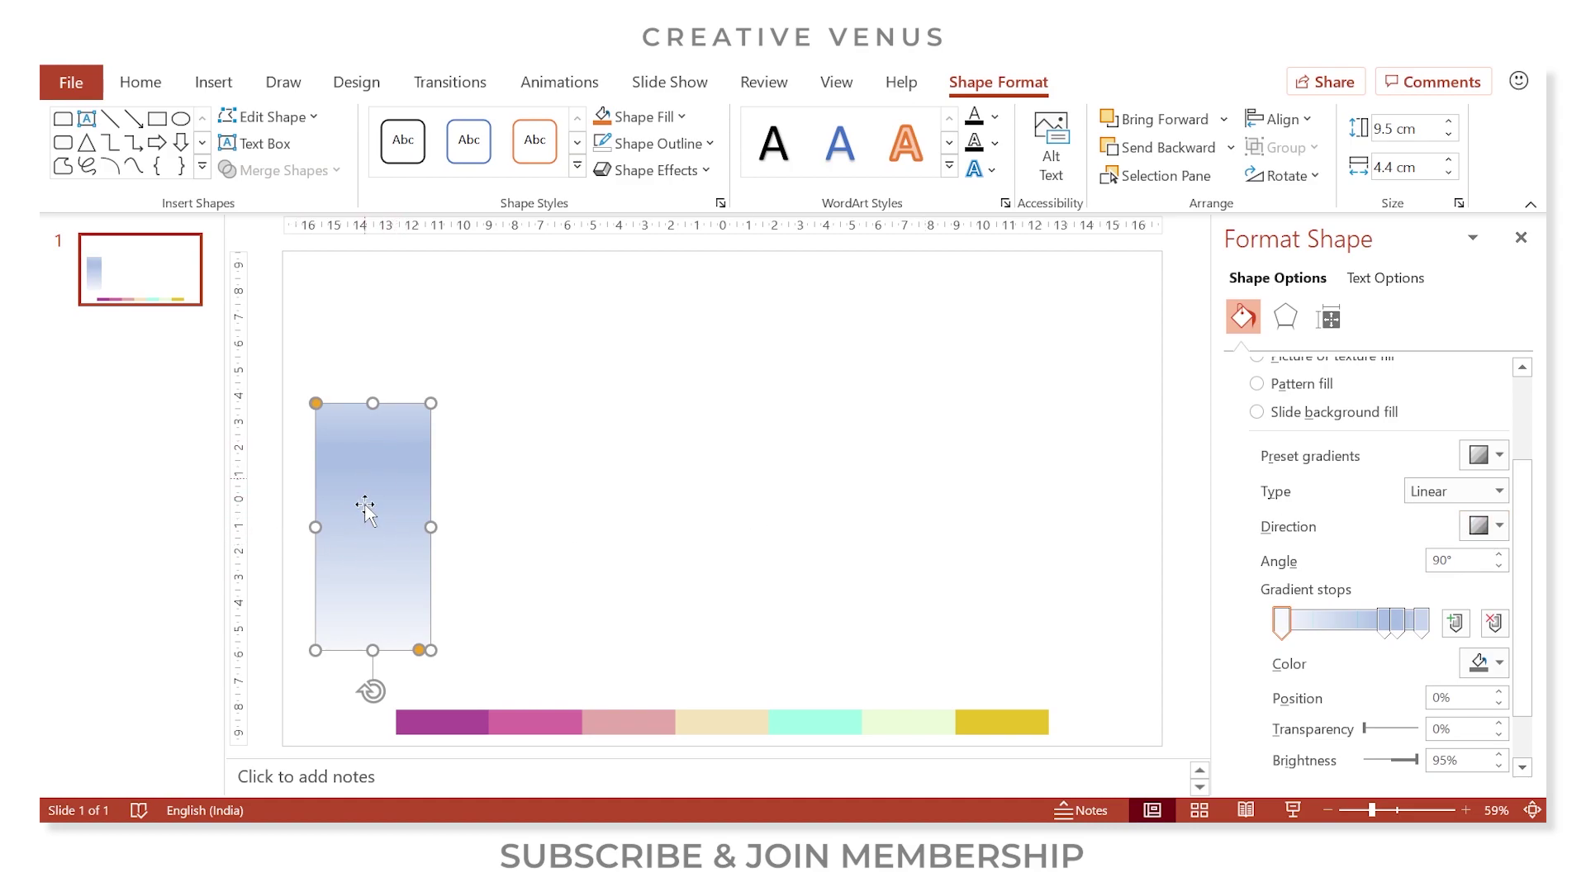
{"action": "left_click", "coordinate": [1493, 622]}
{"action": "left_click", "coordinate": [1493, 622]}
{"action": "left_click_drag", "start_coordinate": [1398, 615], "coordinate": [1266, 637]}
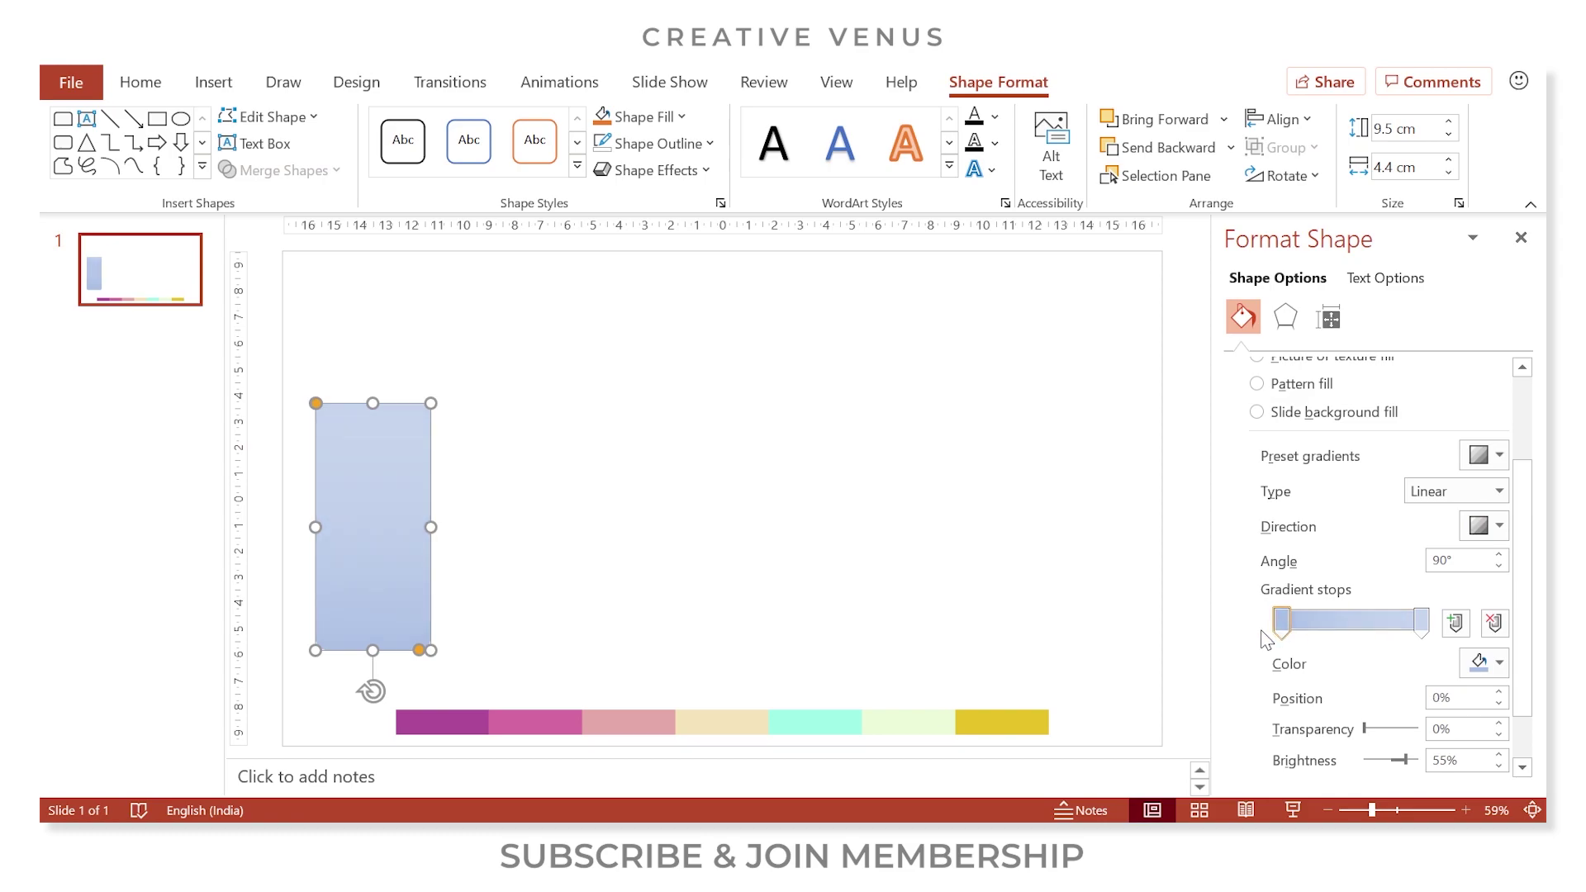
Step: Color the 0% gradient stop with the purple sampled from the first swatch of the slide's palette strip
{"action": "left_click", "coordinate": [1497, 663]}
{"action": "left_click", "coordinate": [1294, 631]}
{"action": "left_click", "coordinate": [1481, 665]}
{"action": "left_click", "coordinate": [1435, 641]}
{"action": "left_click", "coordinate": [406, 720]}
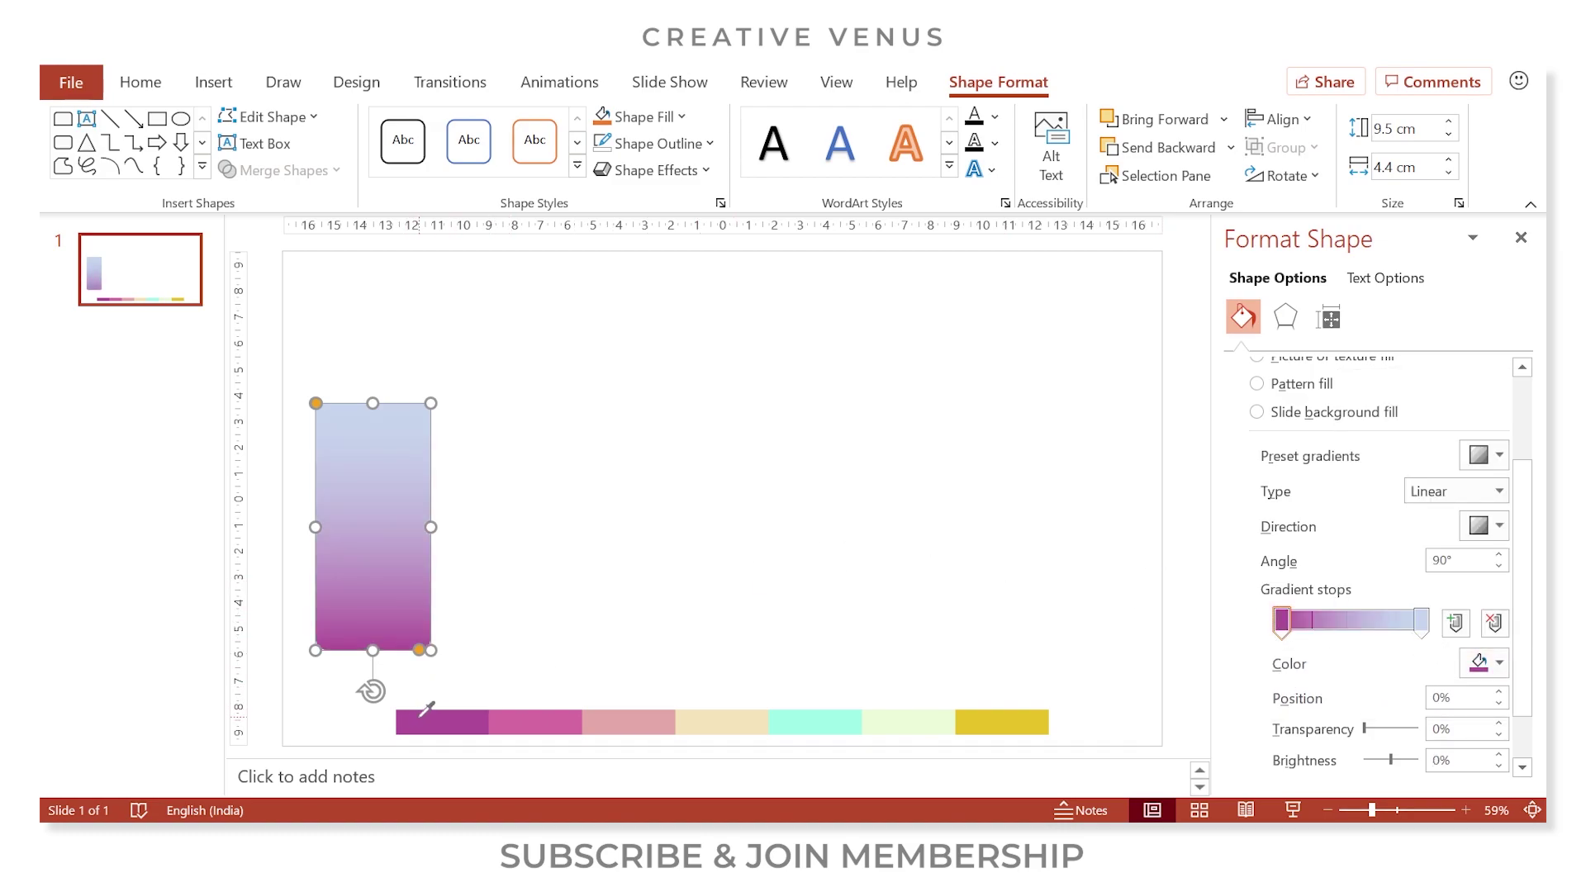
Step: Color the 100% gradient stop with the recent purple, darkened to the custom color #682E5A
{"action": "left_click", "coordinate": [1420, 621]}
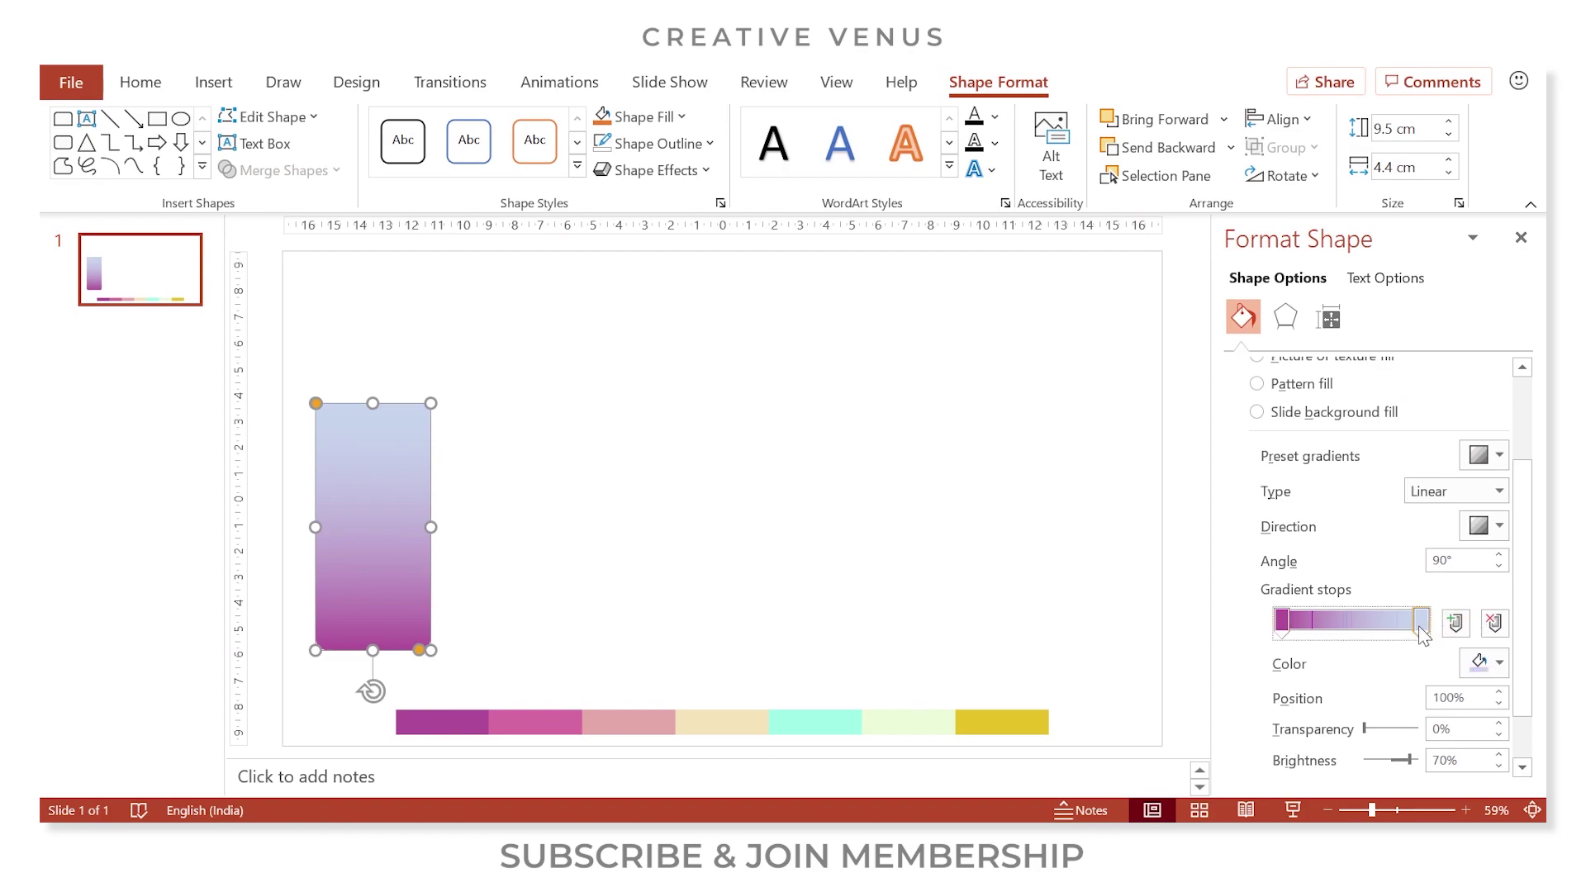
{"action": "left_click", "coordinate": [1479, 663]}
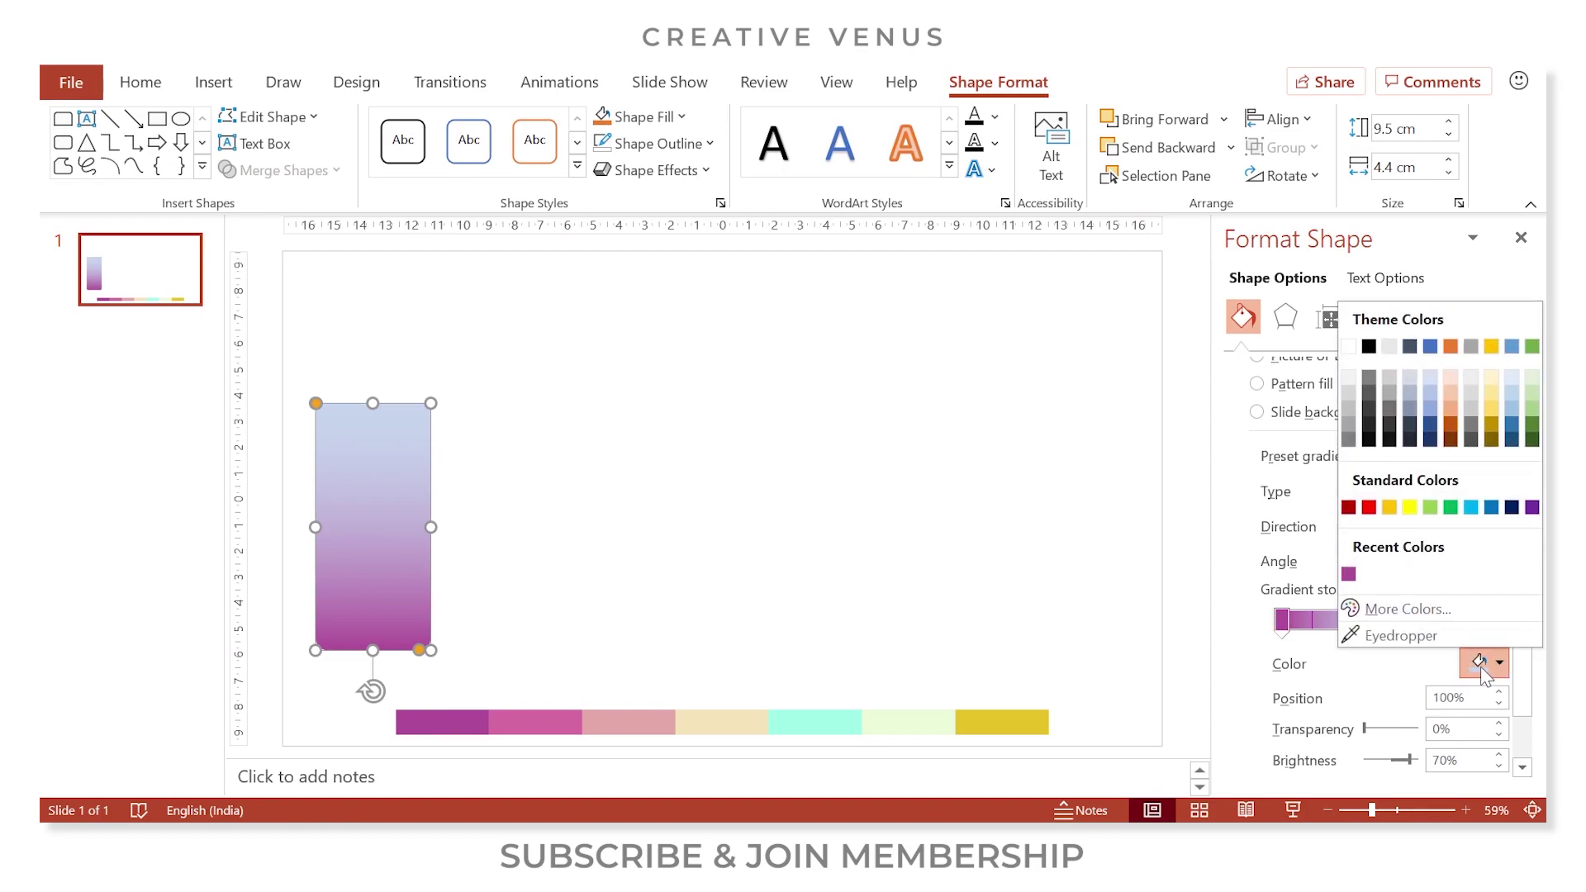
{"action": "left_click", "coordinate": [1348, 574]}
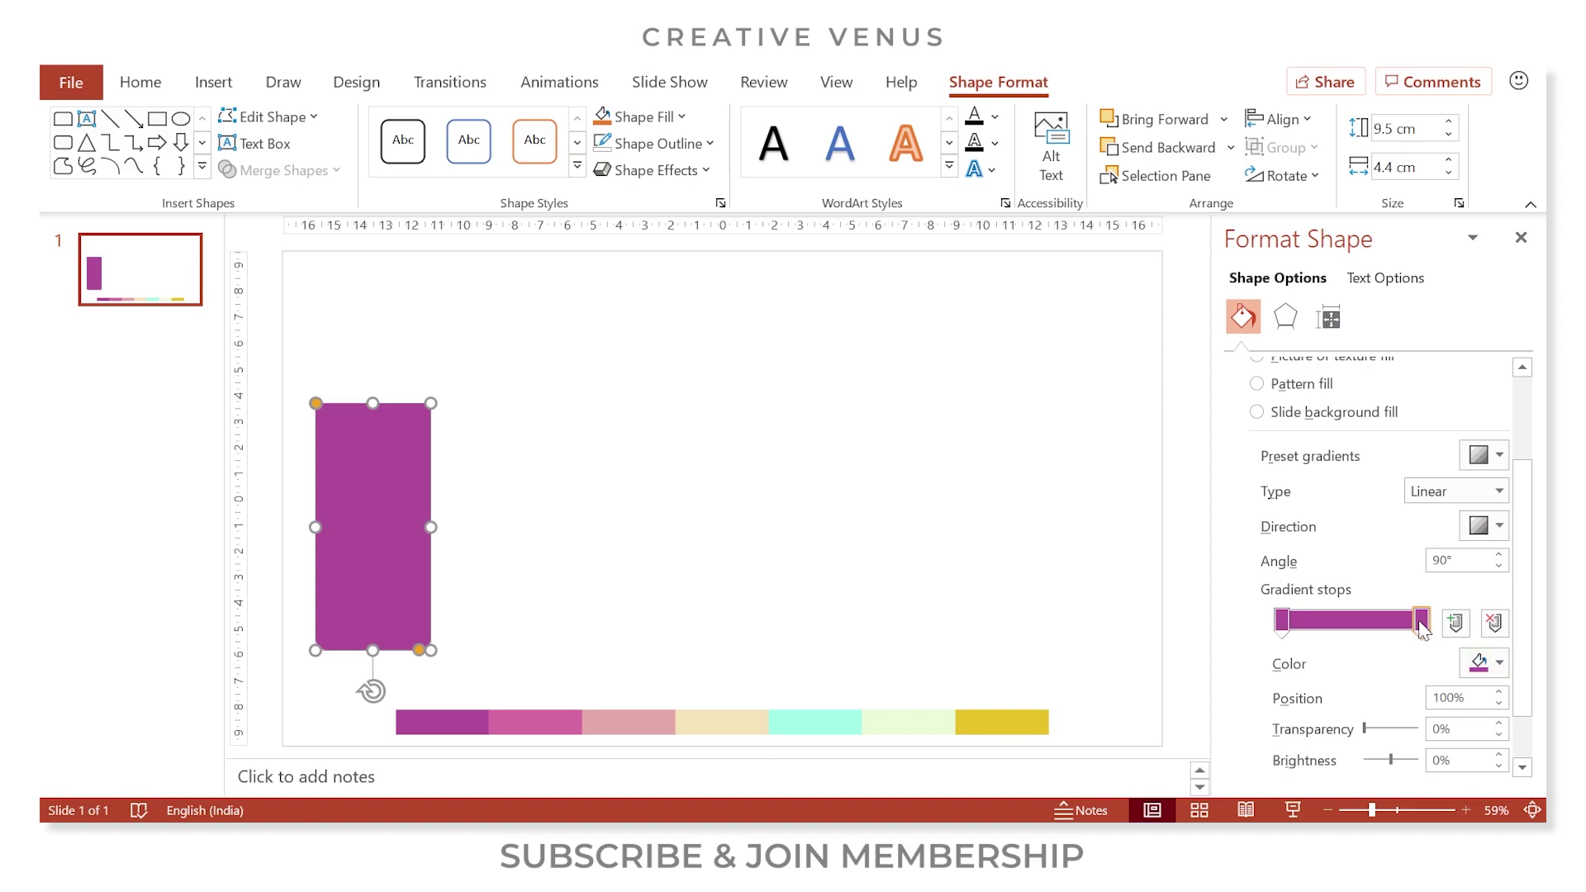
{"action": "left_click", "coordinate": [1481, 662]}
{"action": "left_click", "coordinate": [1404, 609]}
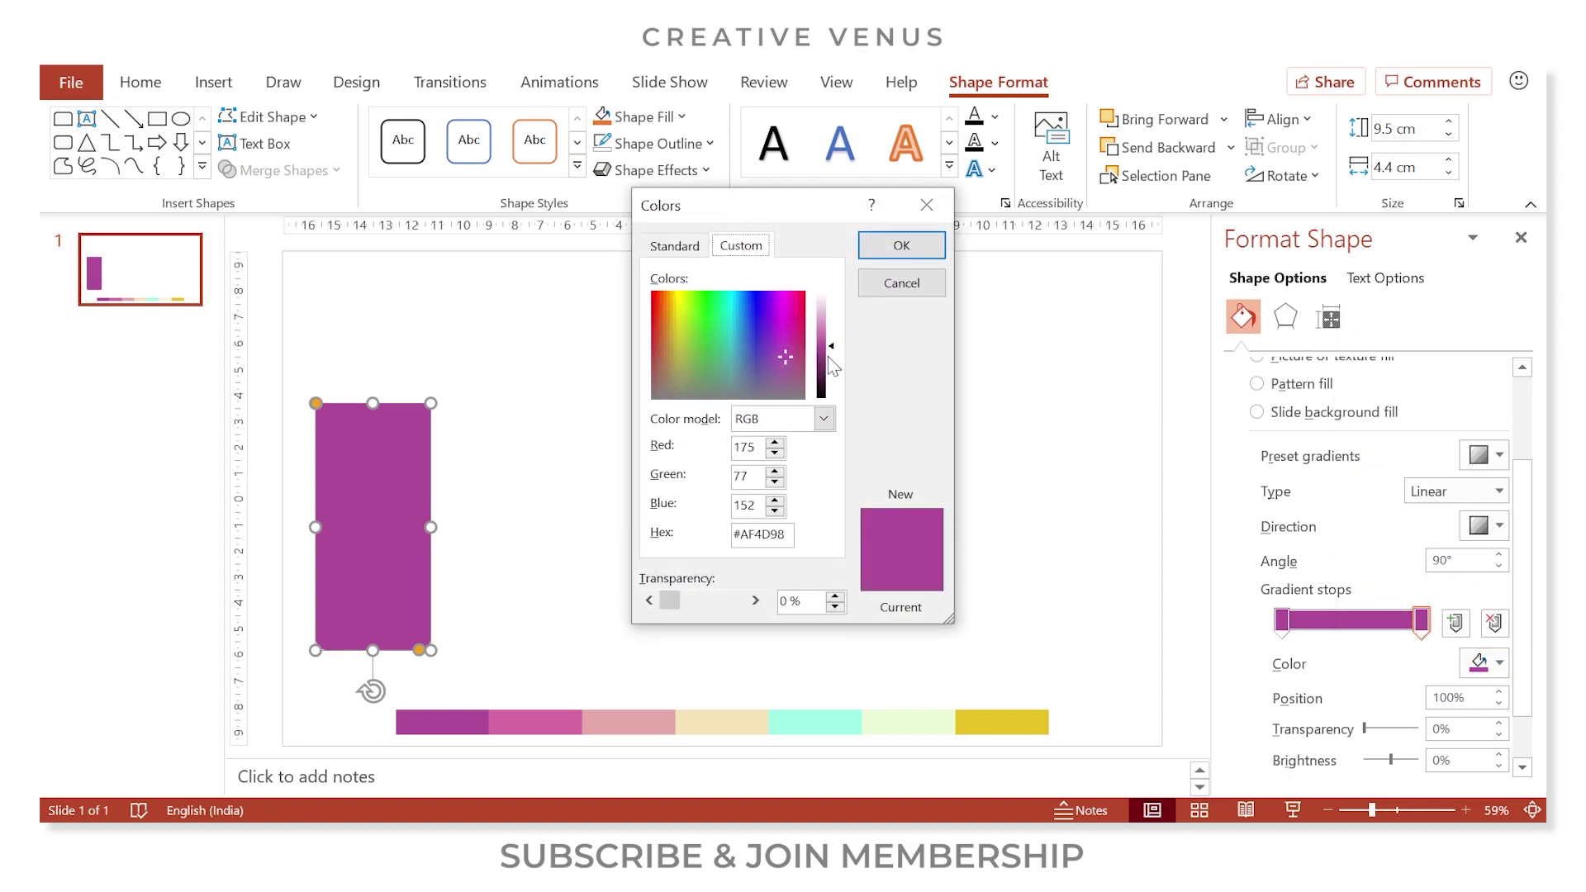
{"action": "left_click_drag", "start_coordinate": [830, 344], "coordinate": [837, 377]}
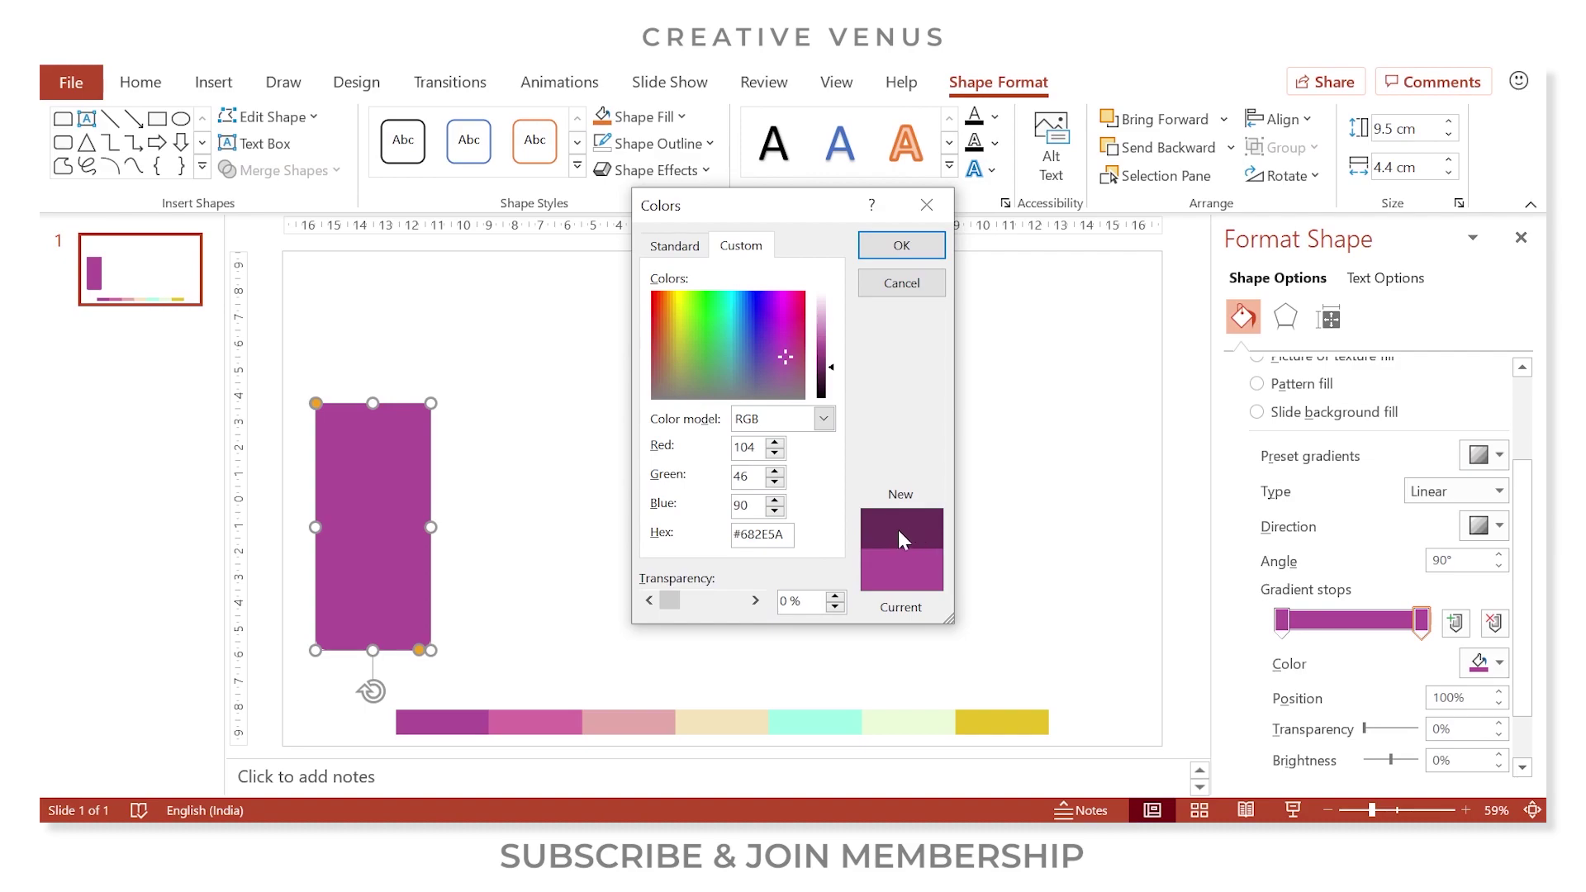
{"action": "left_click", "coordinate": [901, 247]}
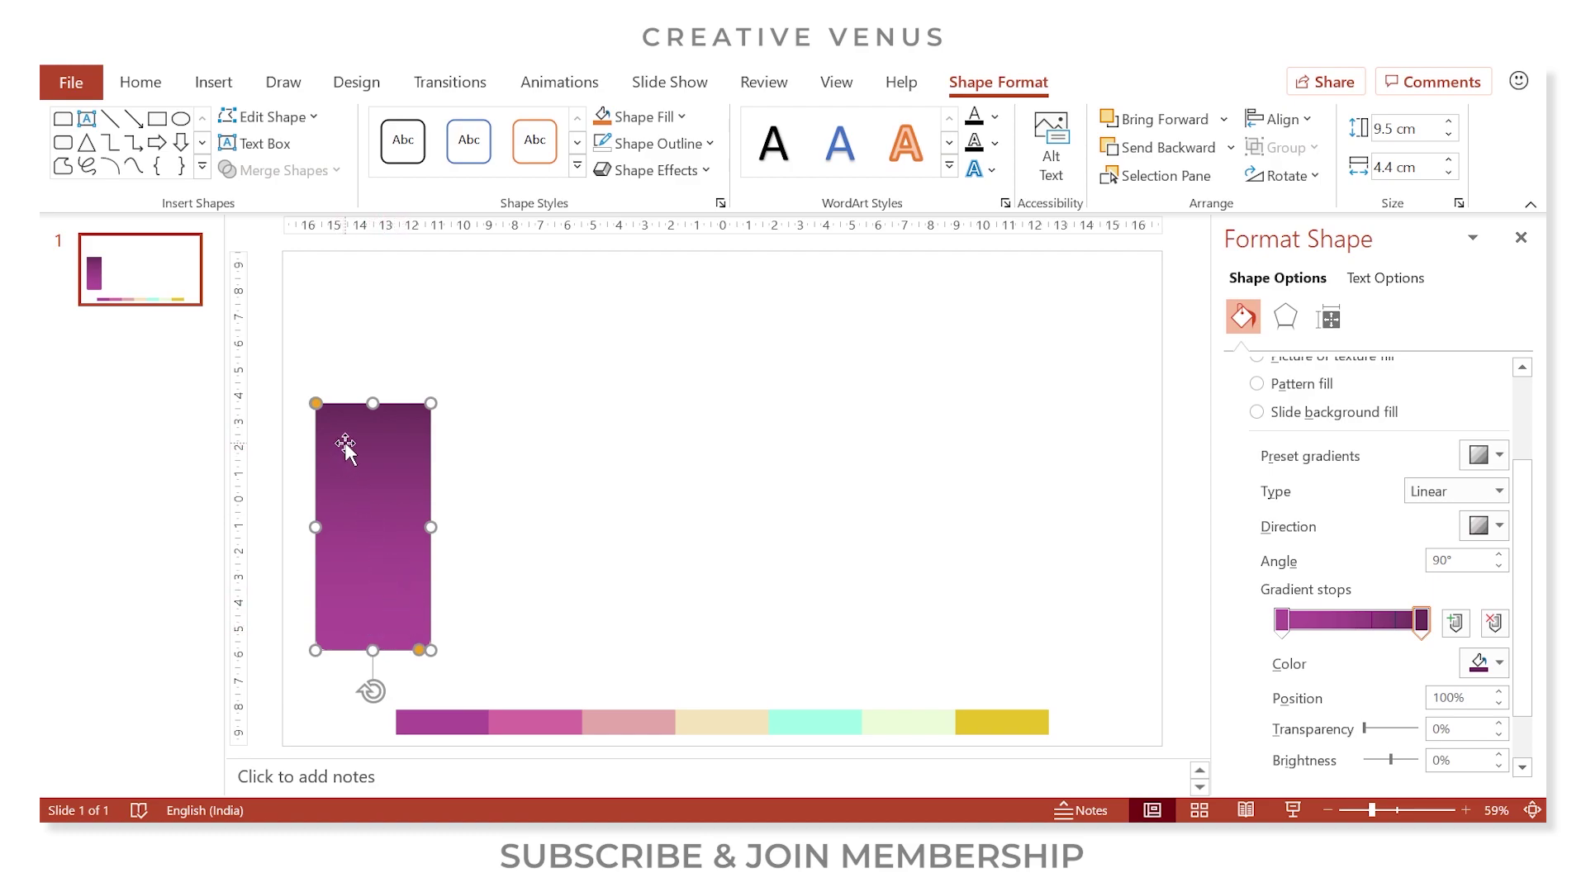
Step: Change the linear gradient's direction to 270° so the dark end lies at the rectangle's bottom
{"action": "left_click", "coordinate": [1486, 528]}
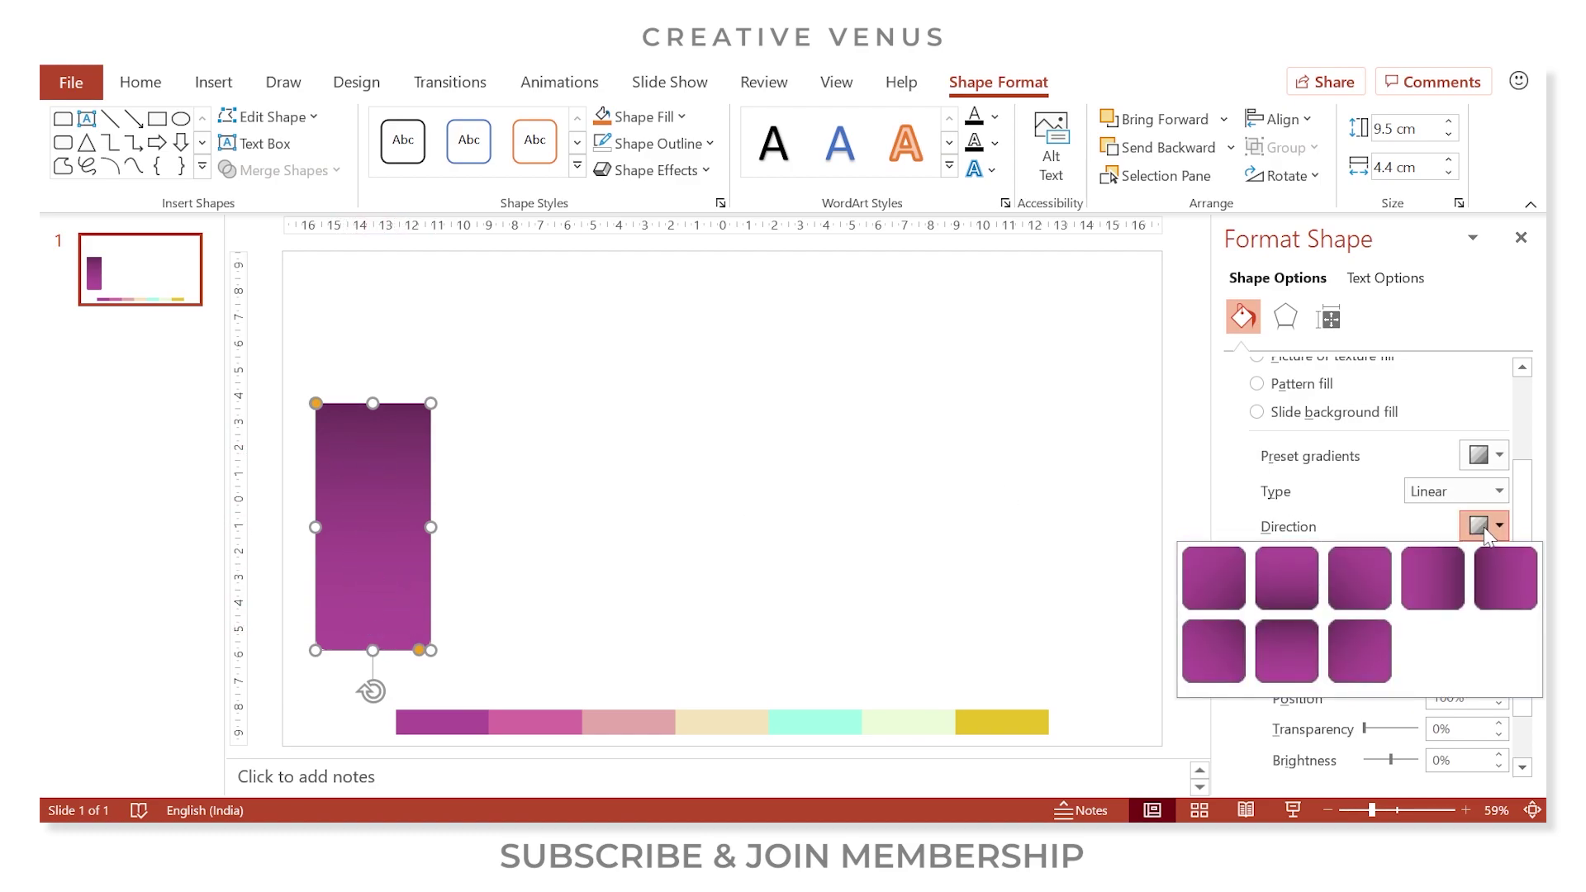
{"action": "left_click", "coordinate": [1285, 645]}
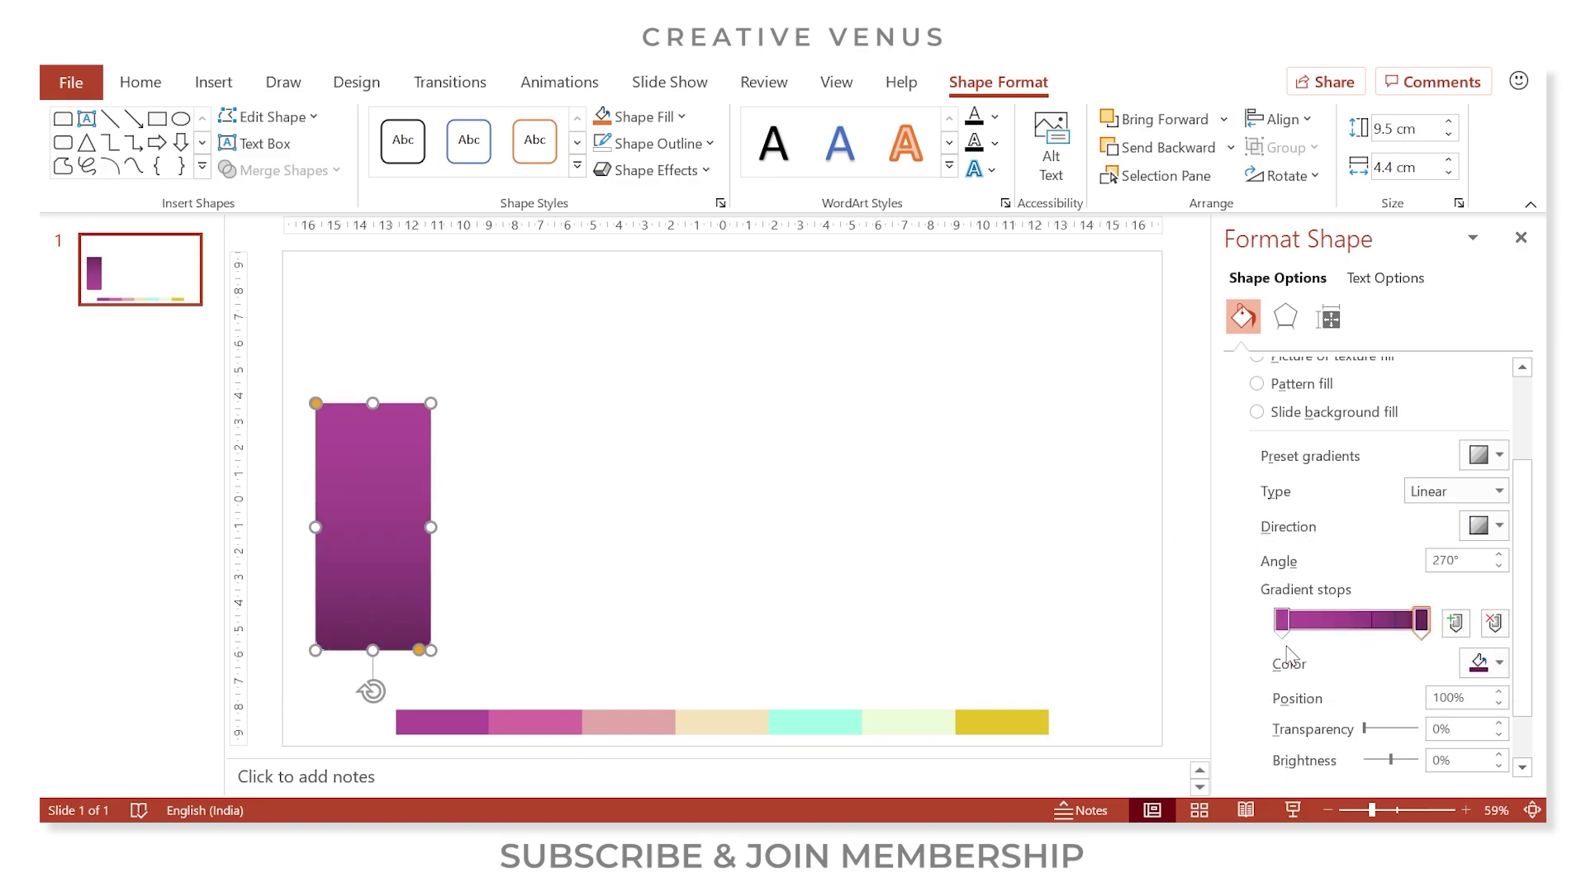
{"action": "left_click", "coordinate": [626, 503]}
{"action": "left_click", "coordinate": [363, 504]}
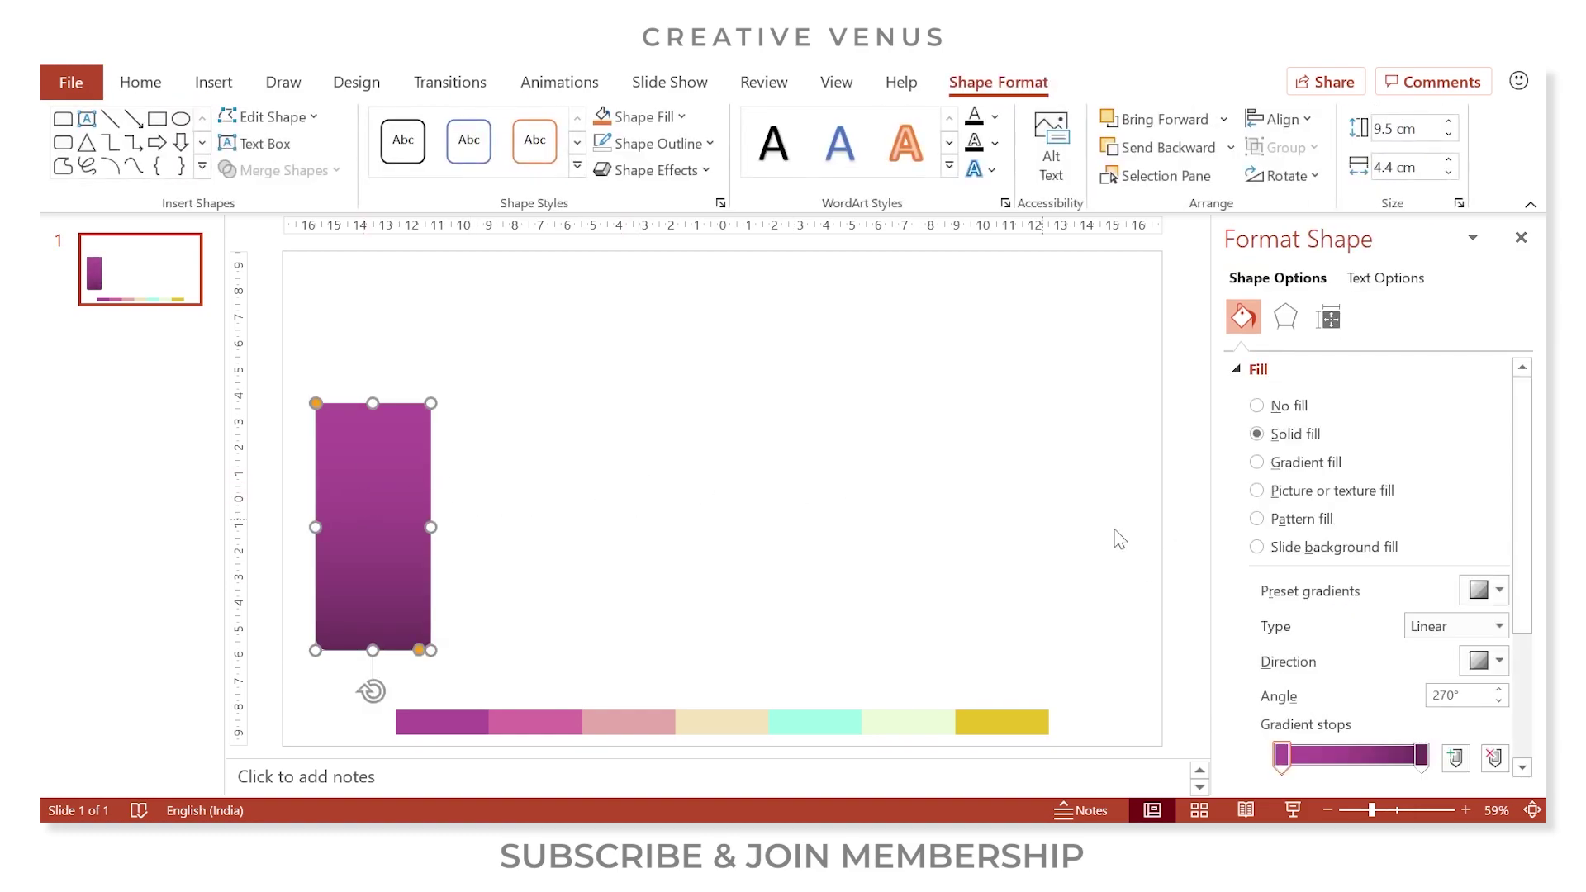
Step: Move the rectangle's lighter purple gradient stop to the 54% position
{"action": "scroll", "coordinate": [1529, 603], "scroll_direction": "down", "scroll_amount": 2}
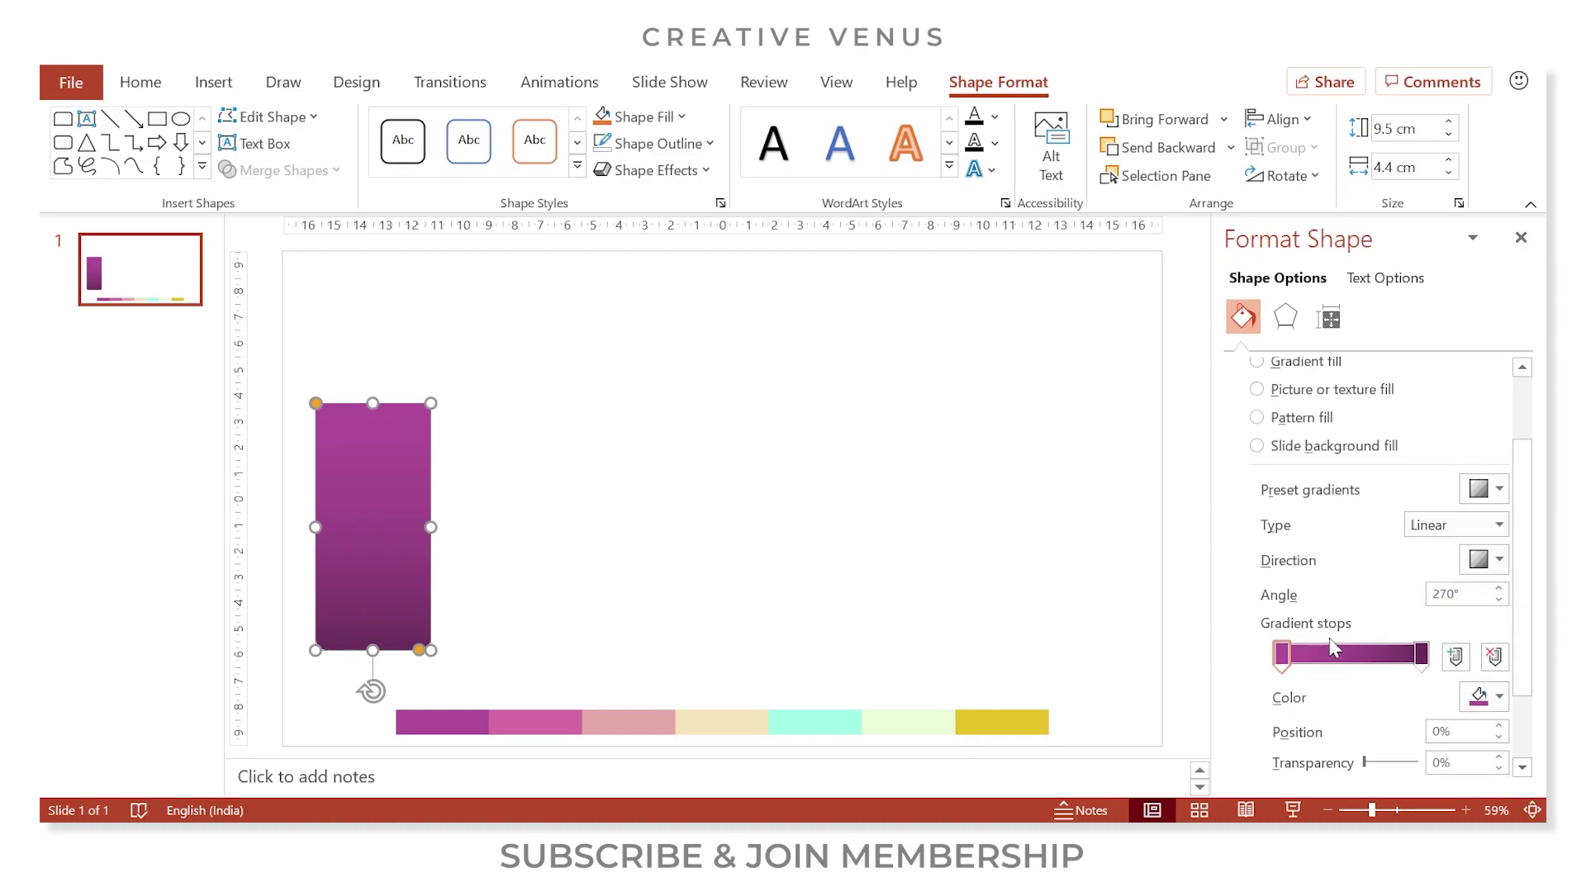
{"action": "left_click_drag", "start_coordinate": [1283, 660], "coordinate": [1359, 664]}
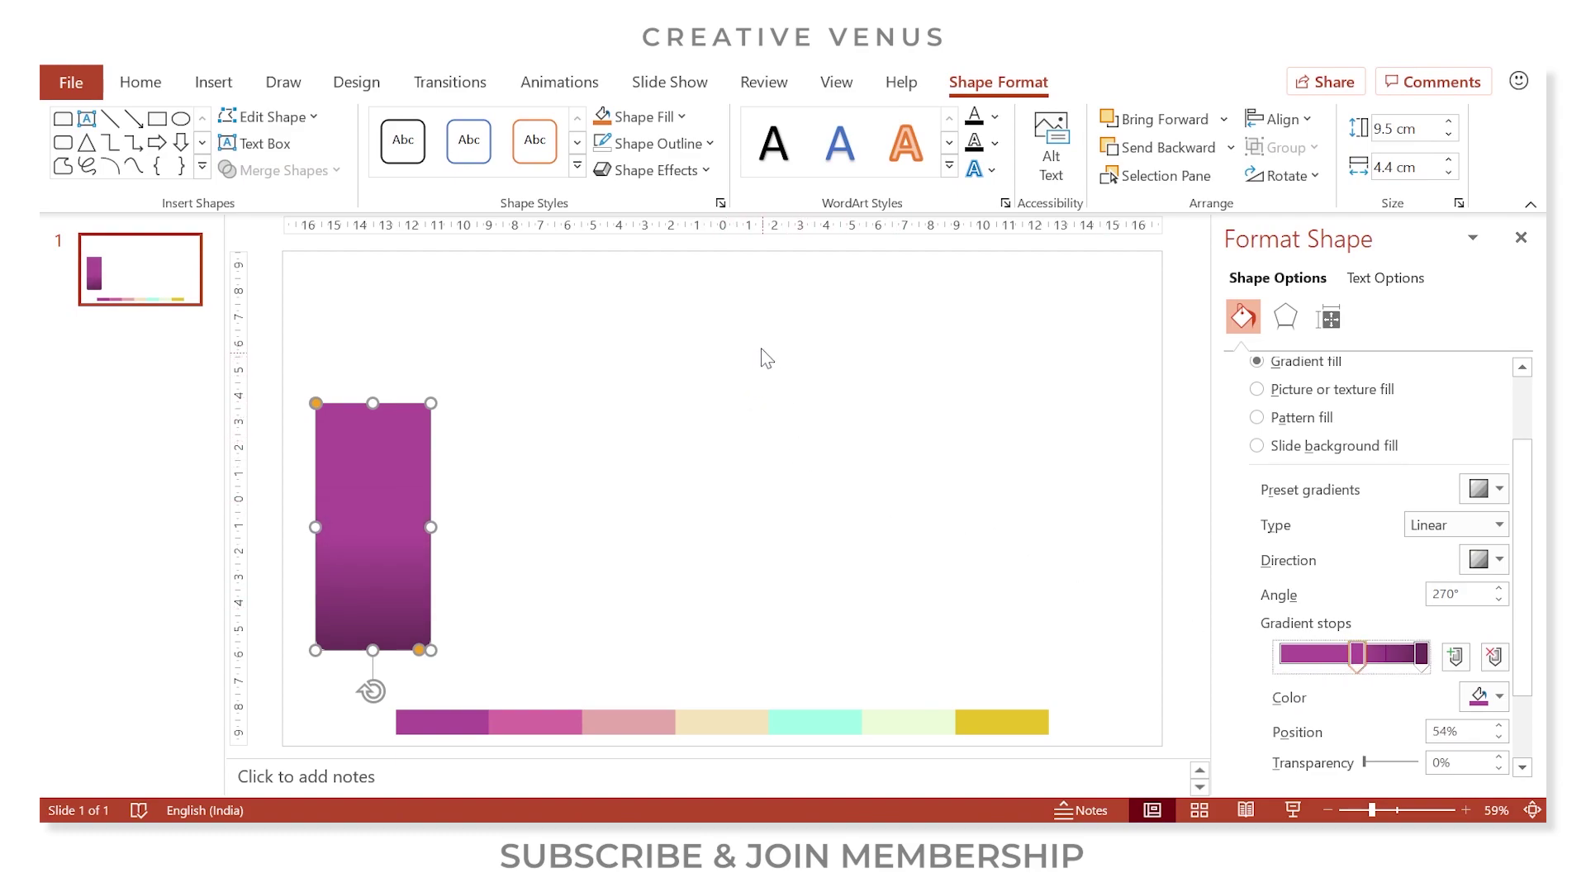
{"action": "left_click", "coordinate": [685, 468]}
{"action": "left_click", "coordinate": [389, 492]}
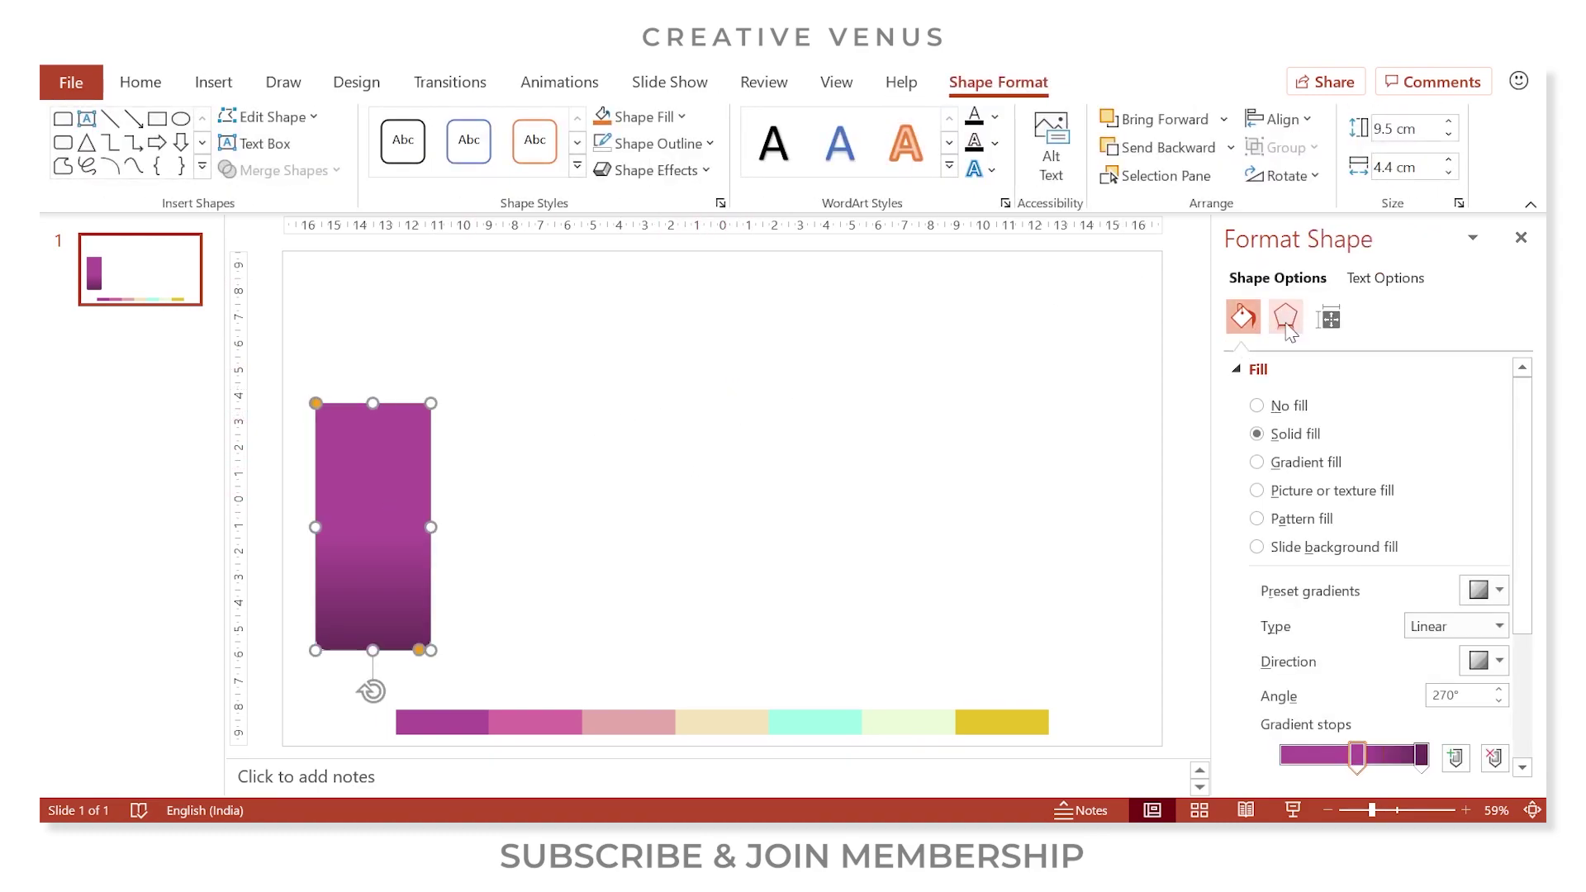
Step: Apply the inner shadow preset with a 270° angle, 5 pt blur and 4 pt distance to the purple rectangle
{"action": "left_click", "coordinate": [1286, 326]}
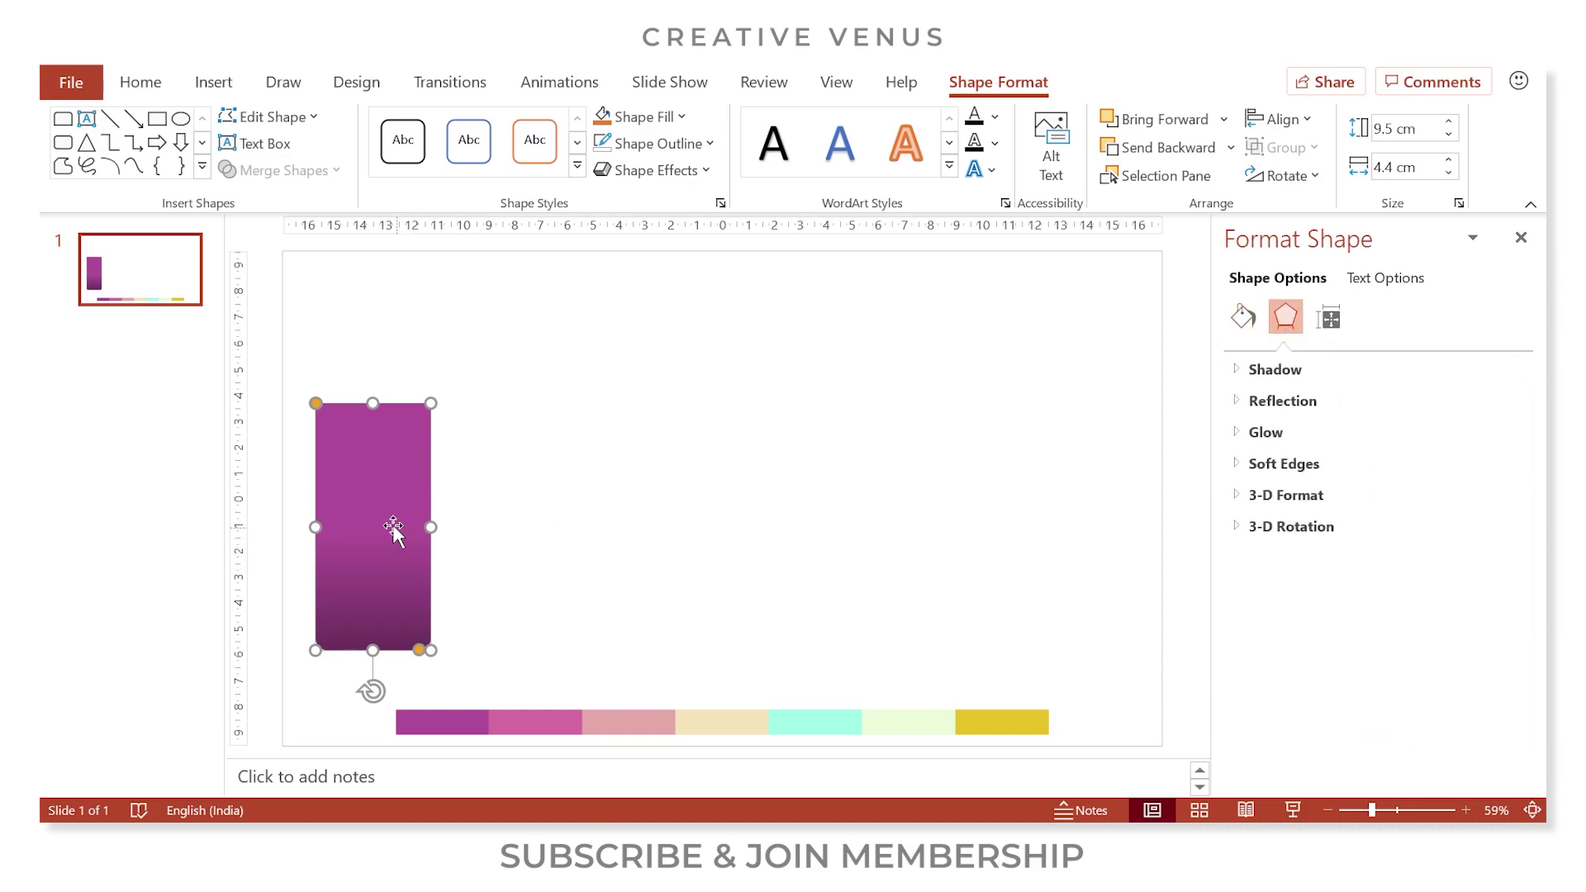
{"action": "left_click", "coordinate": [1280, 378]}
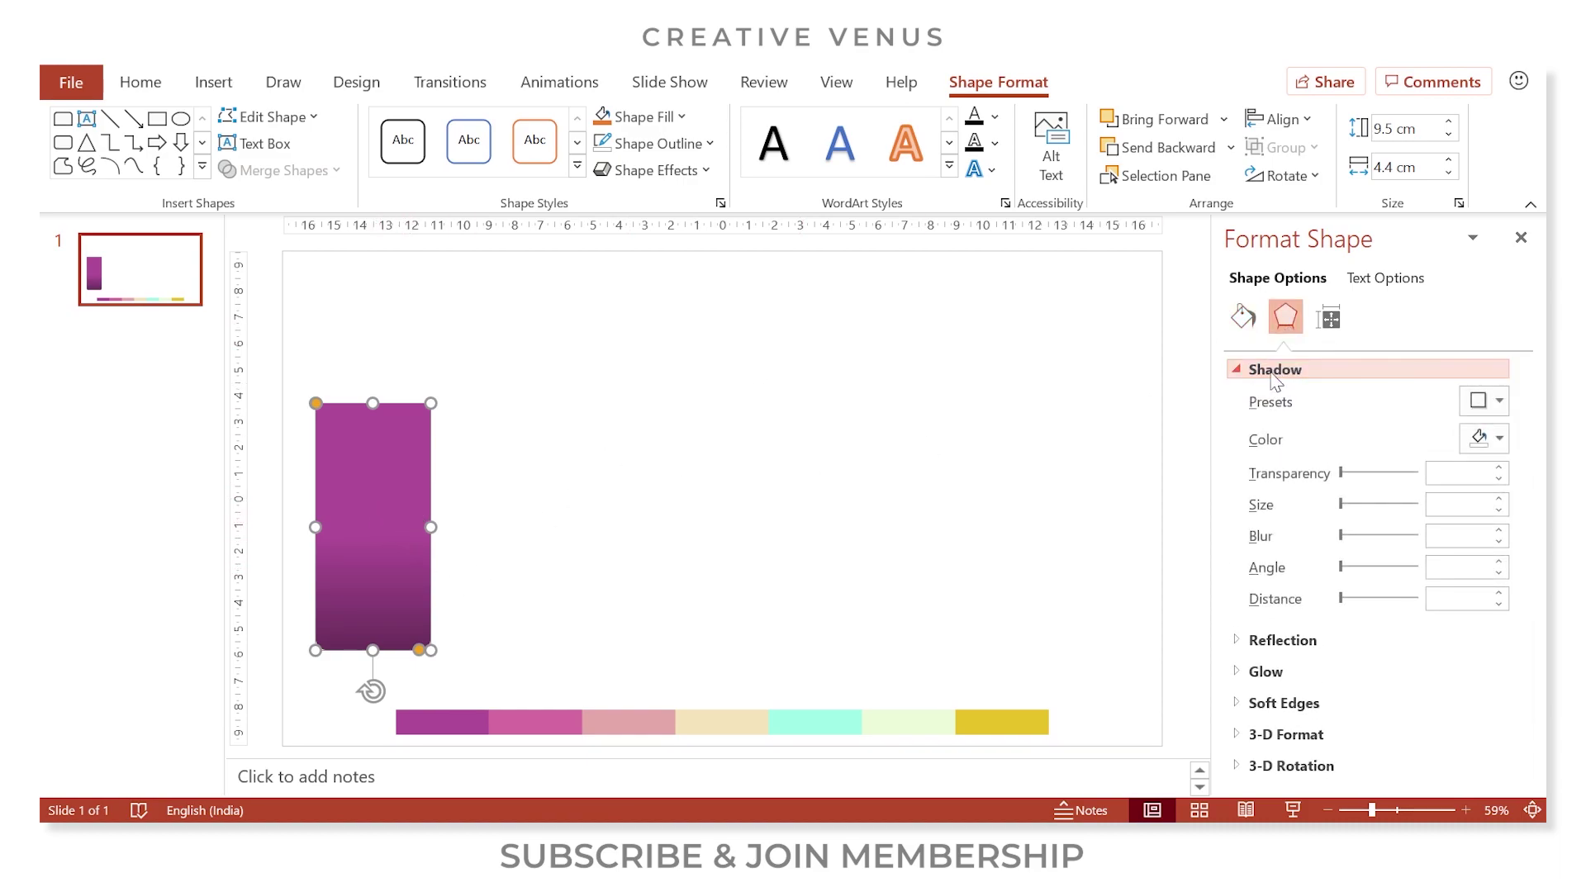
{"action": "left_click", "coordinate": [1496, 402]}
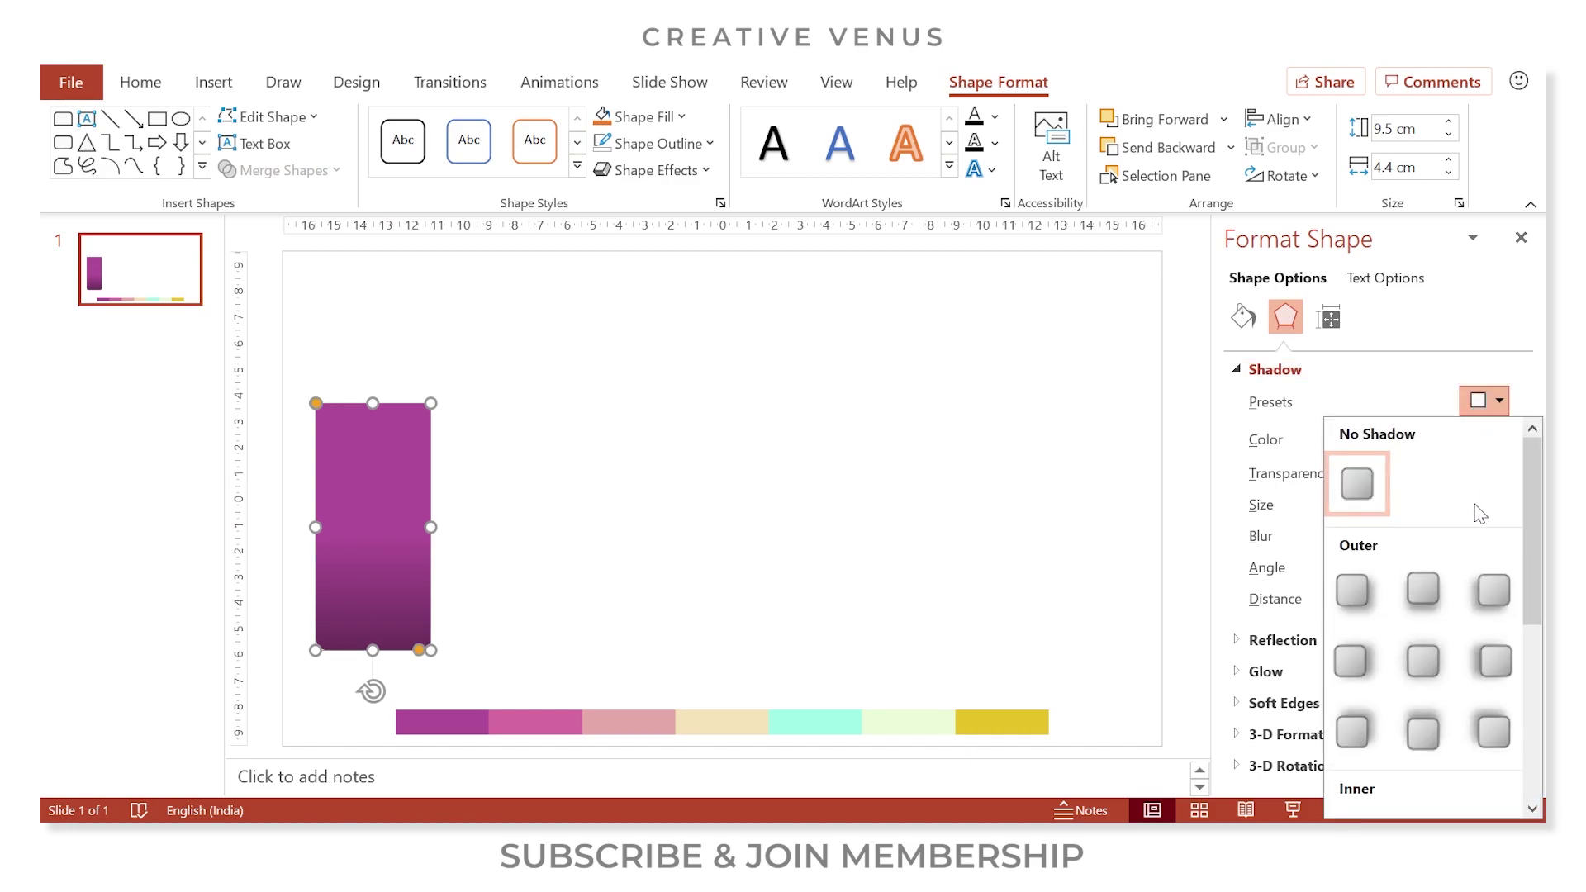
{"action": "scroll", "coordinate": [1479, 514], "scroll_direction": "down", "scroll_amount": 3}
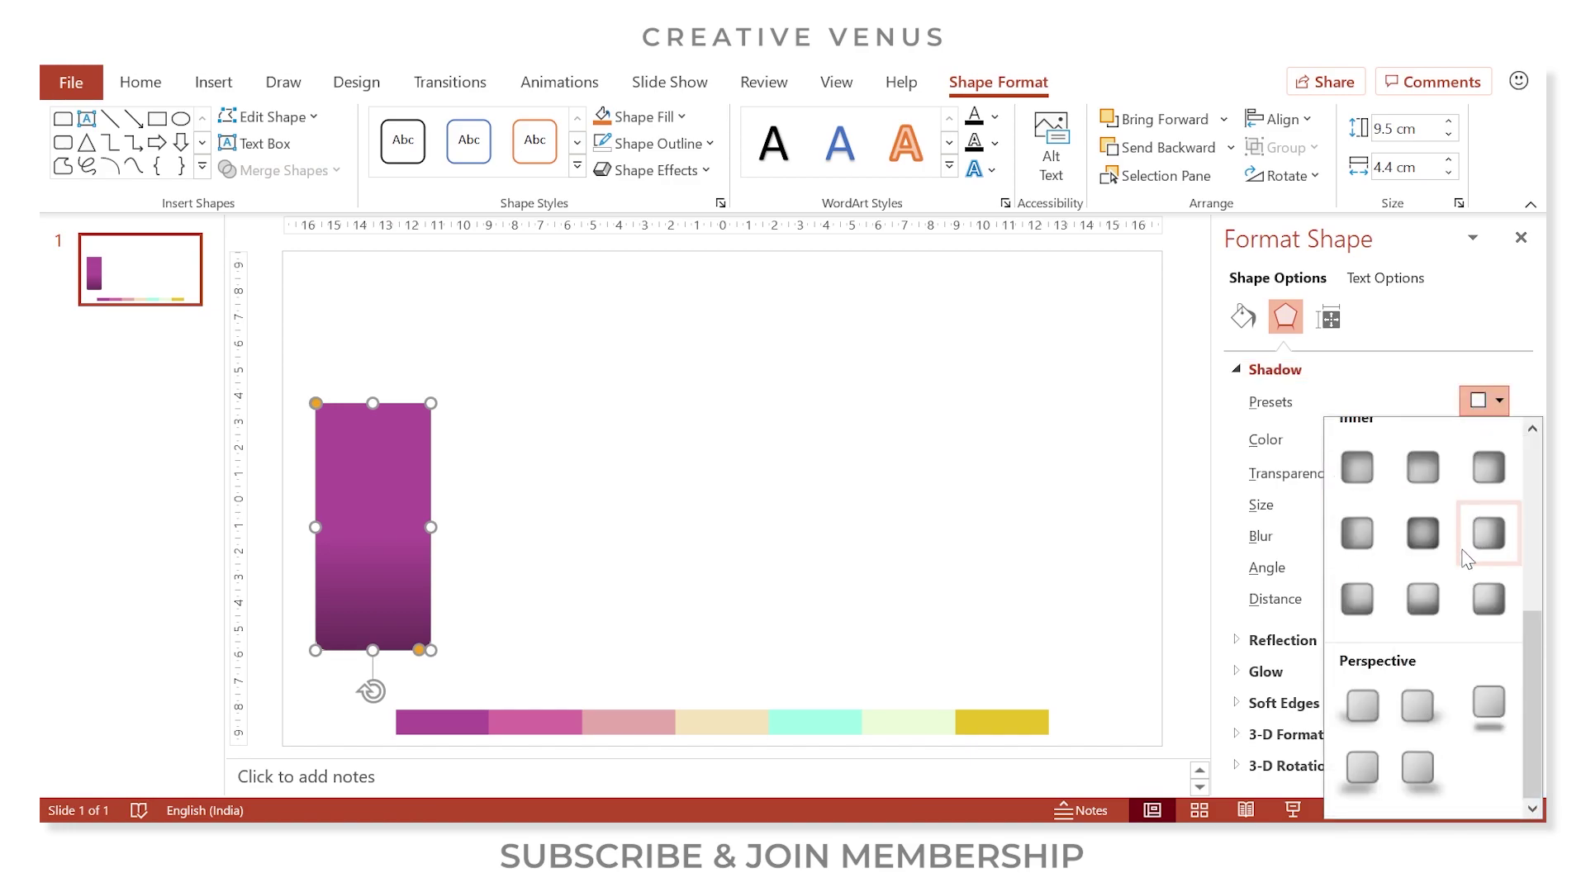
{"action": "left_click", "coordinate": [1431, 477]}
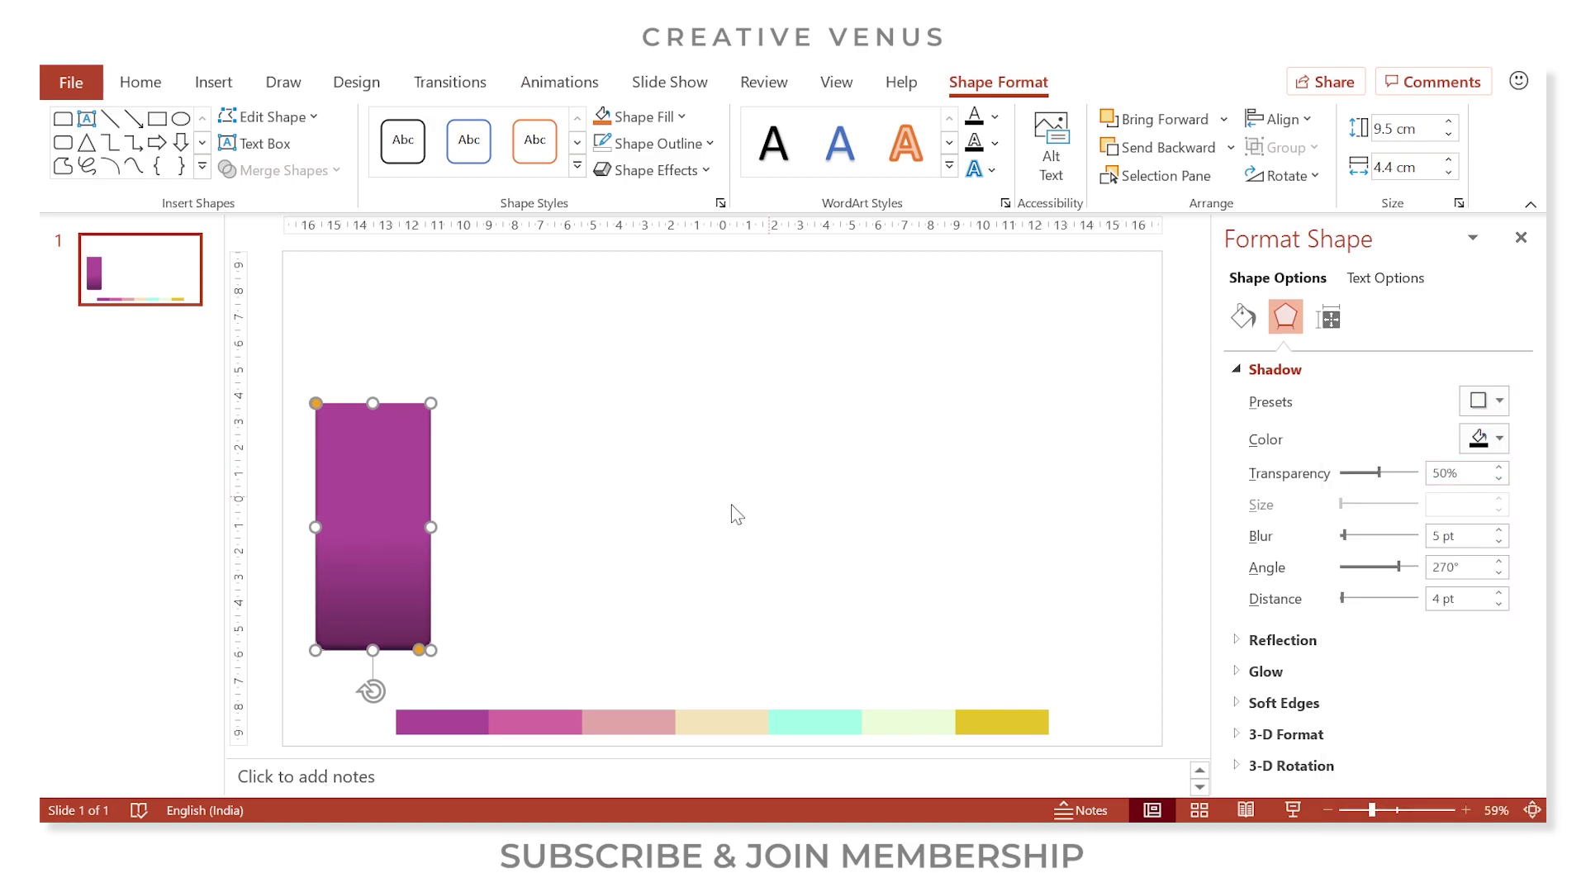
Step: Increase the inner shadow's transparency and blur slightly and fine-tune its distance
{"action": "left_click_drag", "start_coordinate": [1379, 476], "coordinate": [1392, 475]}
{"action": "left_click_drag", "start_coordinate": [1345, 537], "coordinate": [1354, 538]}
{"action": "left_click_drag", "start_coordinate": [1352, 608], "coordinate": [1349, 609]}
{"action": "left_click", "coordinate": [761, 531]}
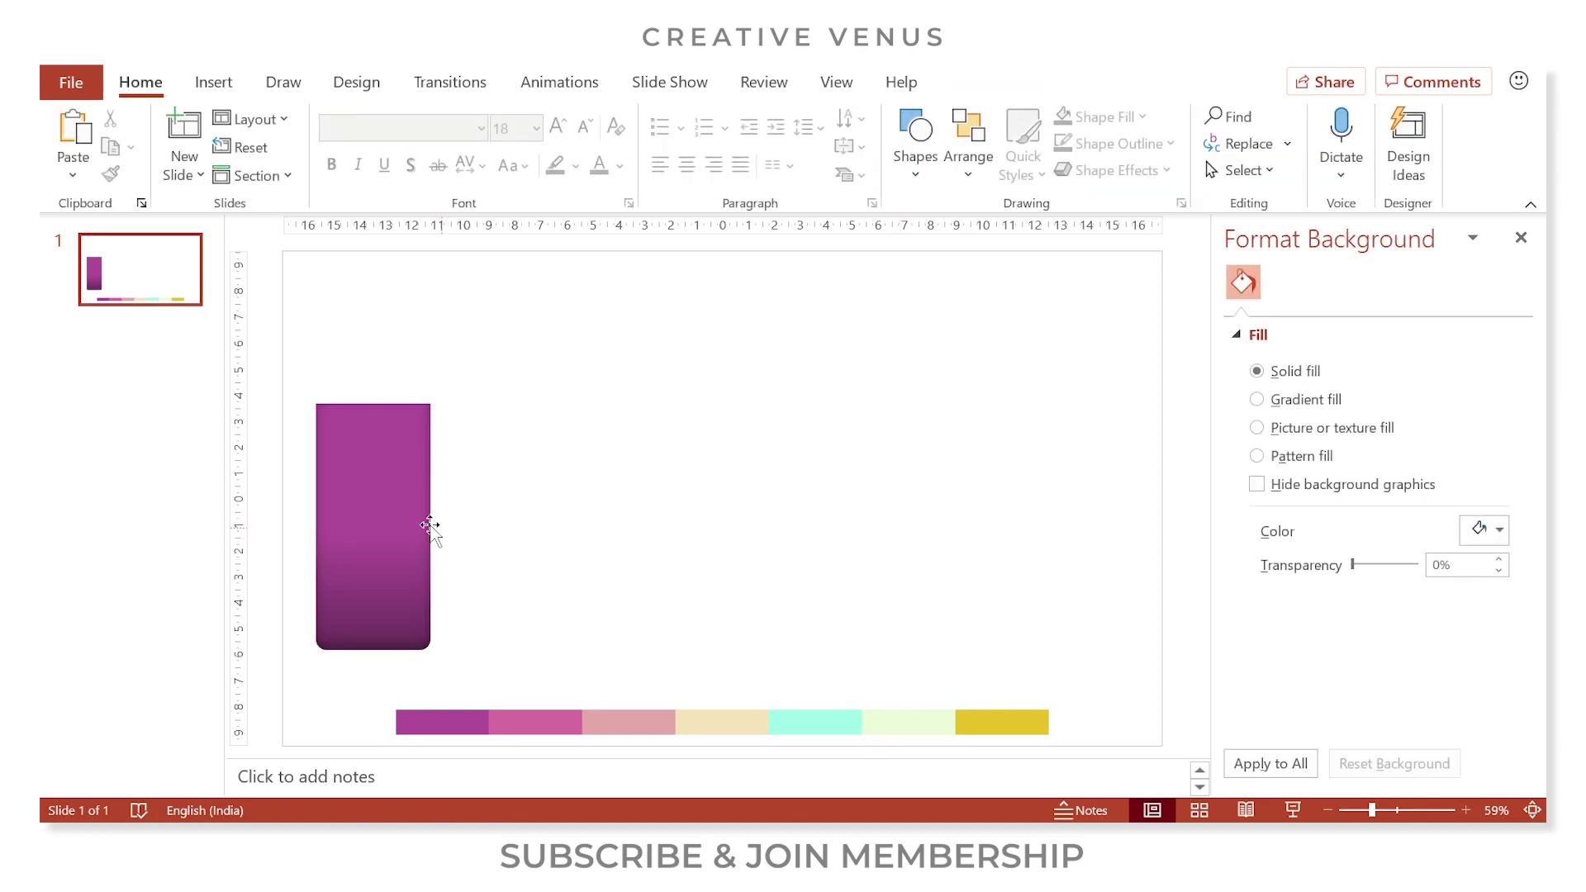
{"action": "left_click", "coordinate": [384, 502]}
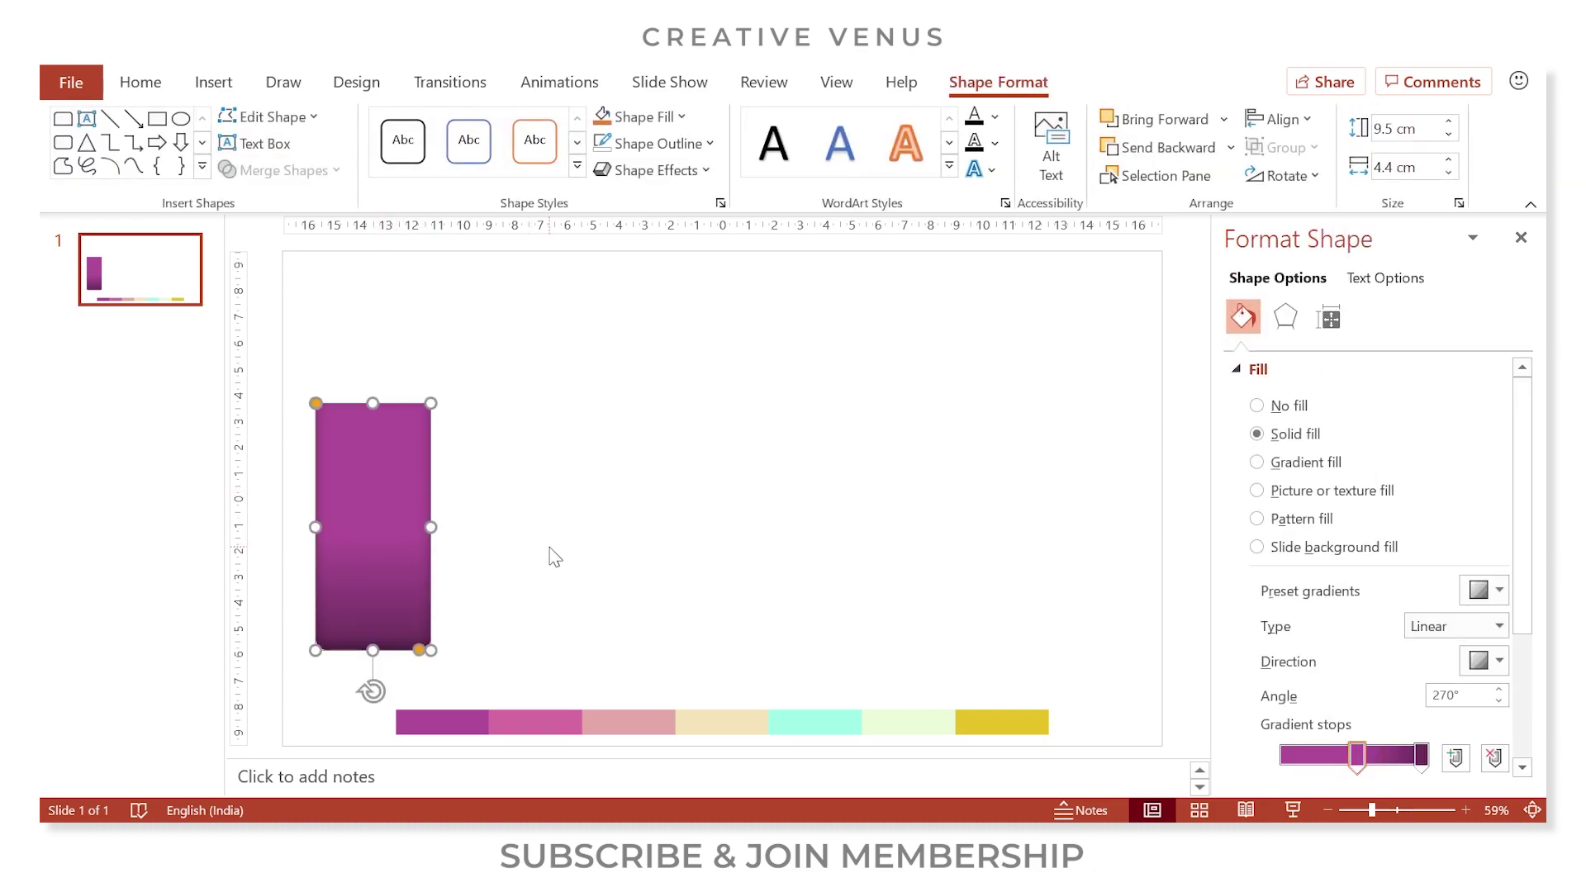
{"action": "left_click", "coordinate": [552, 557]}
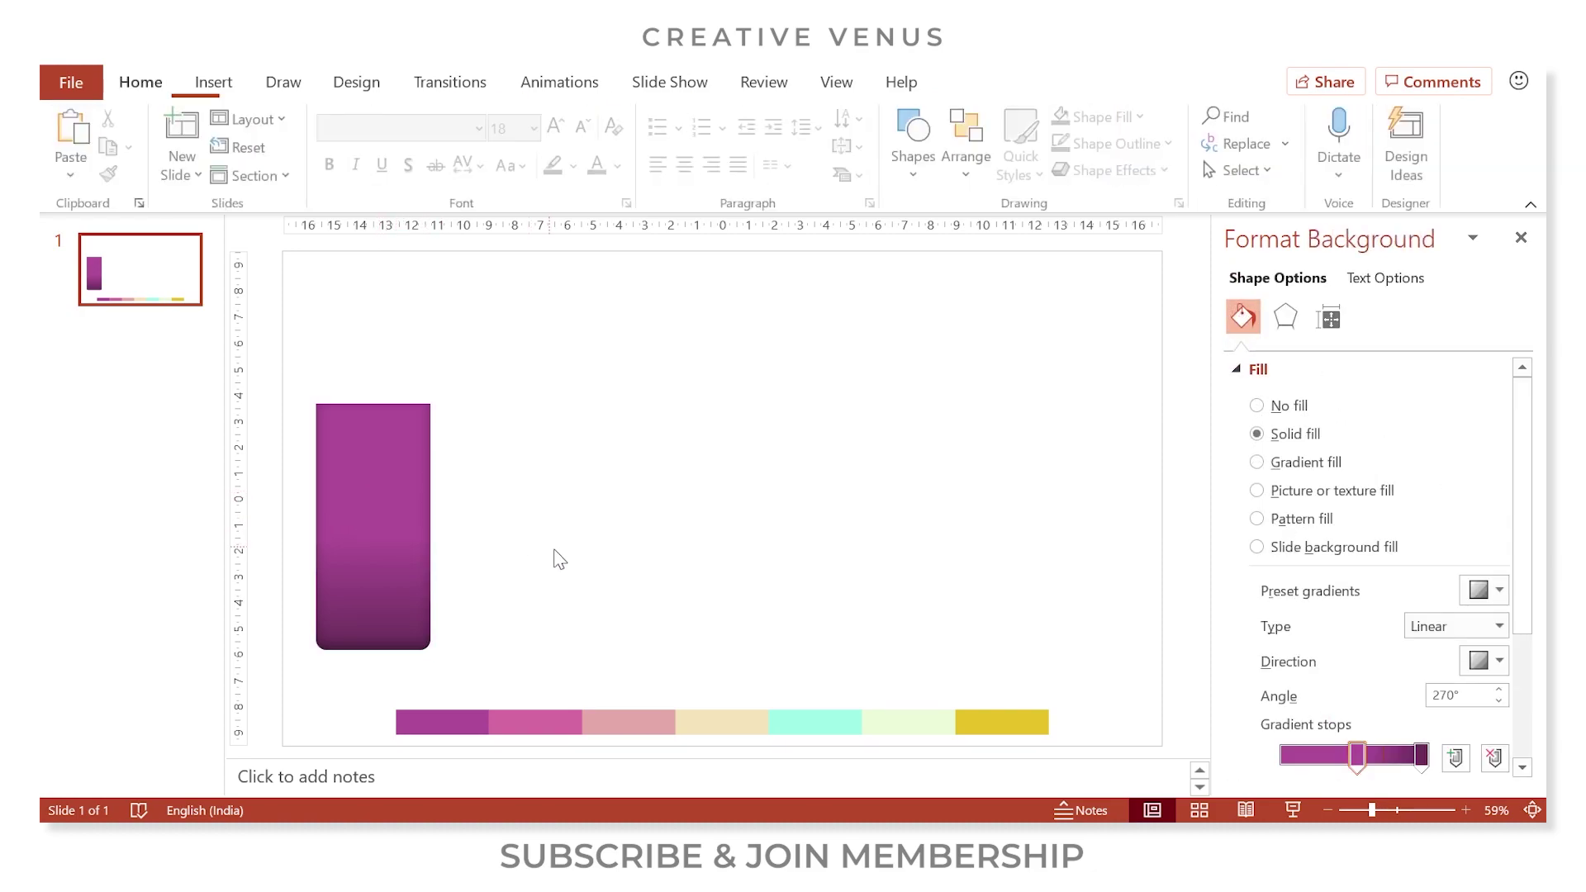
Step: Insert the outlined badminton shuttlecock icon from the icon library onto the slide
{"action": "left_click", "coordinate": [216, 88]}
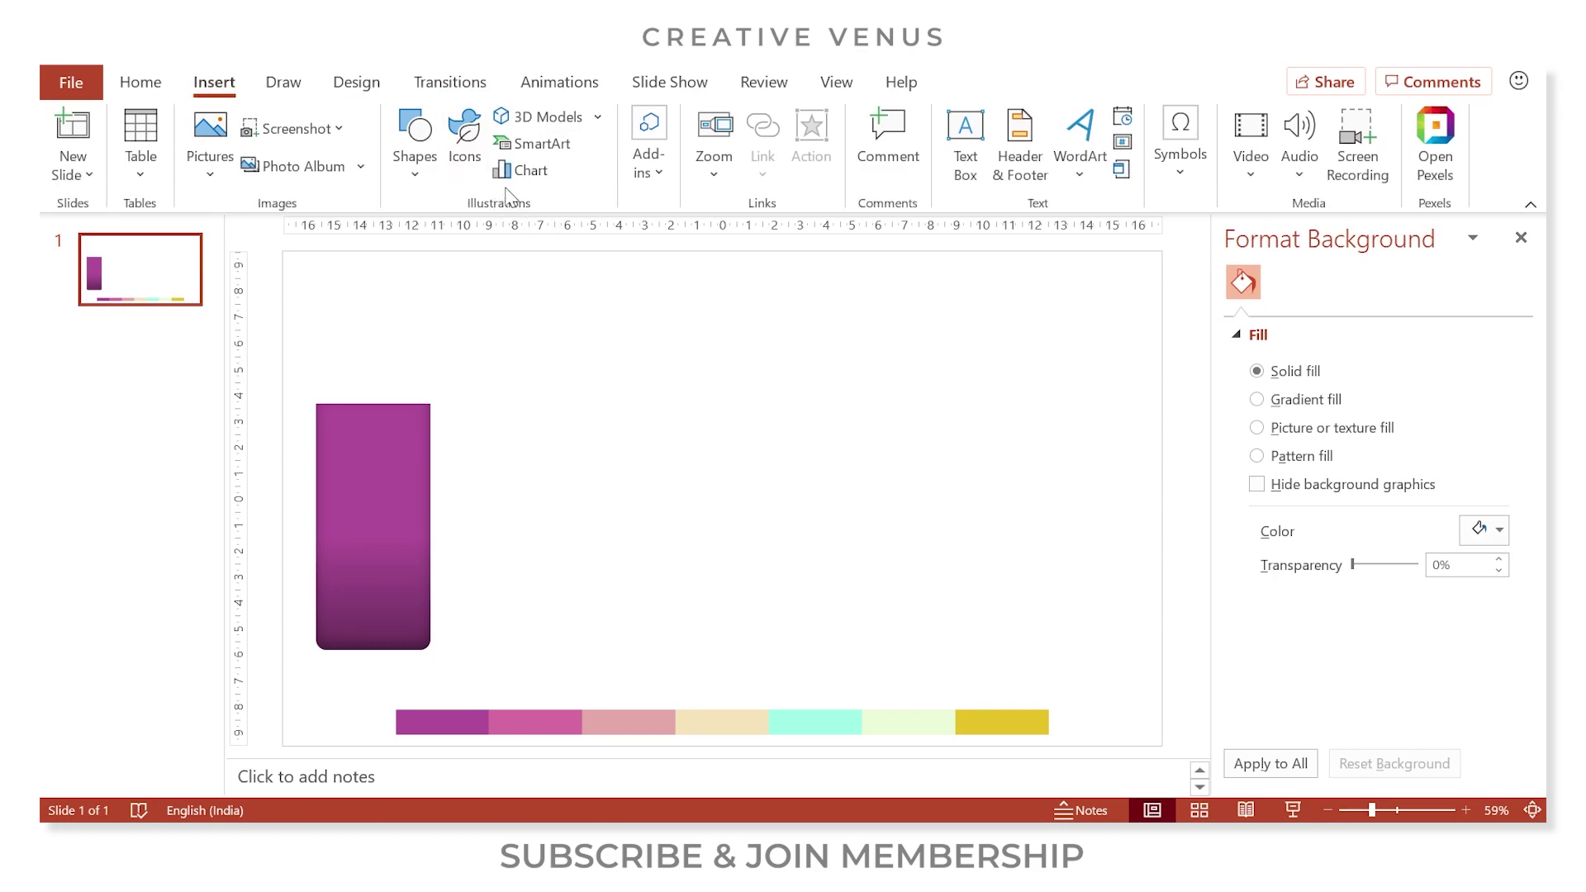
{"action": "left_click", "coordinate": [464, 165]}
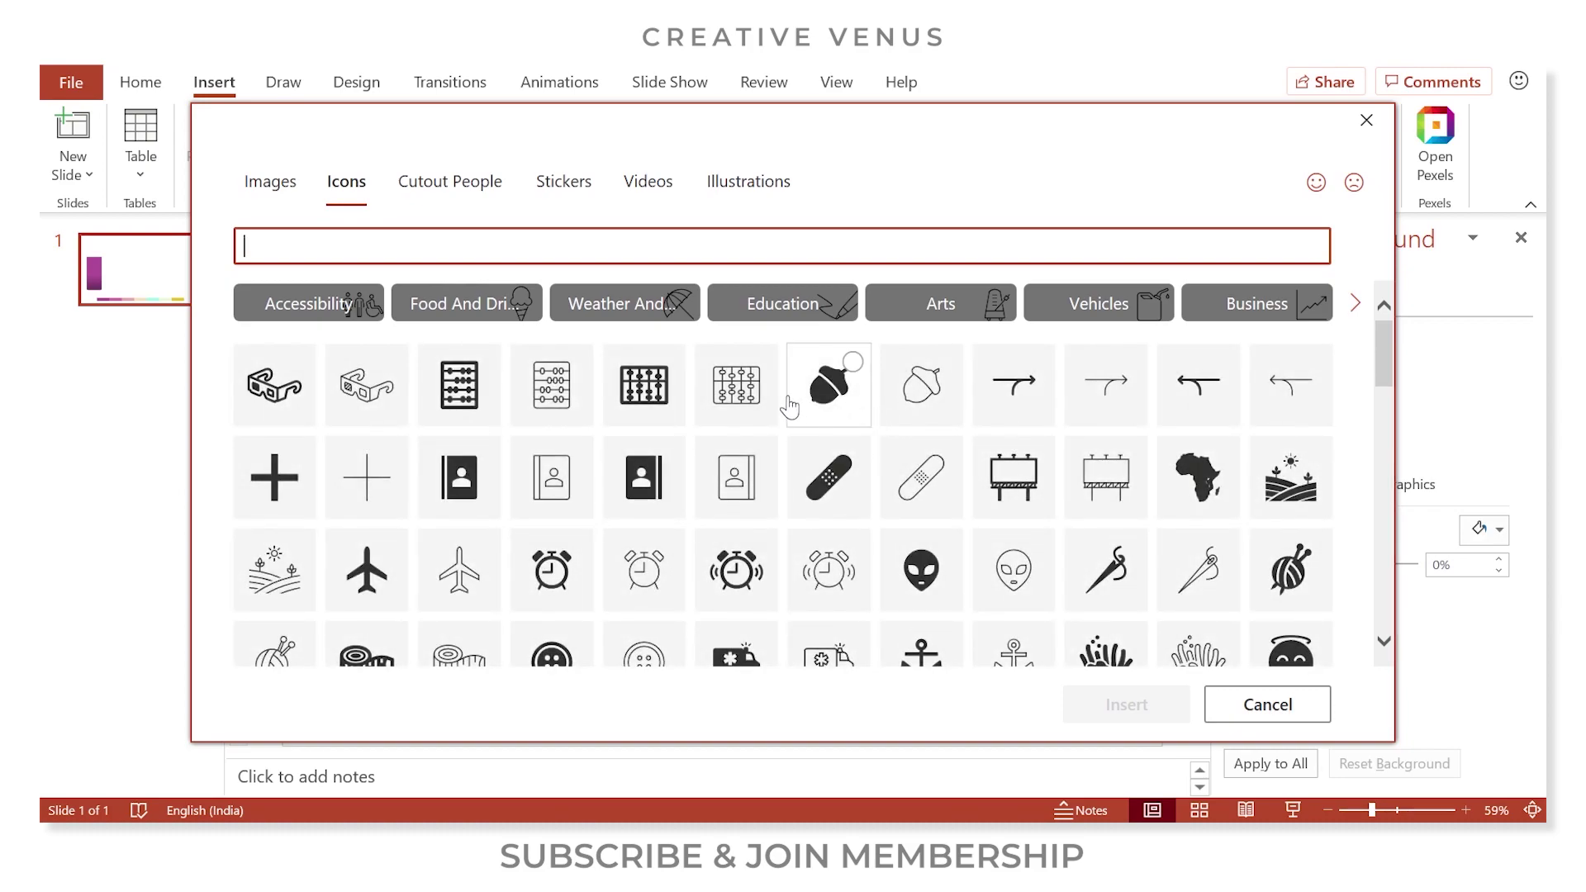
{"action": "scroll", "coordinate": [888, 488], "scroll_direction": "down", "scroll_amount": 10}
{"action": "scroll", "coordinate": [941, 562], "scroll_direction": "down", "scroll_amount": 2}
{"action": "scroll", "coordinate": [908, 586], "scroll_direction": "down", "scroll_amount": 3}
{"action": "left_click", "coordinate": [751, 405]}
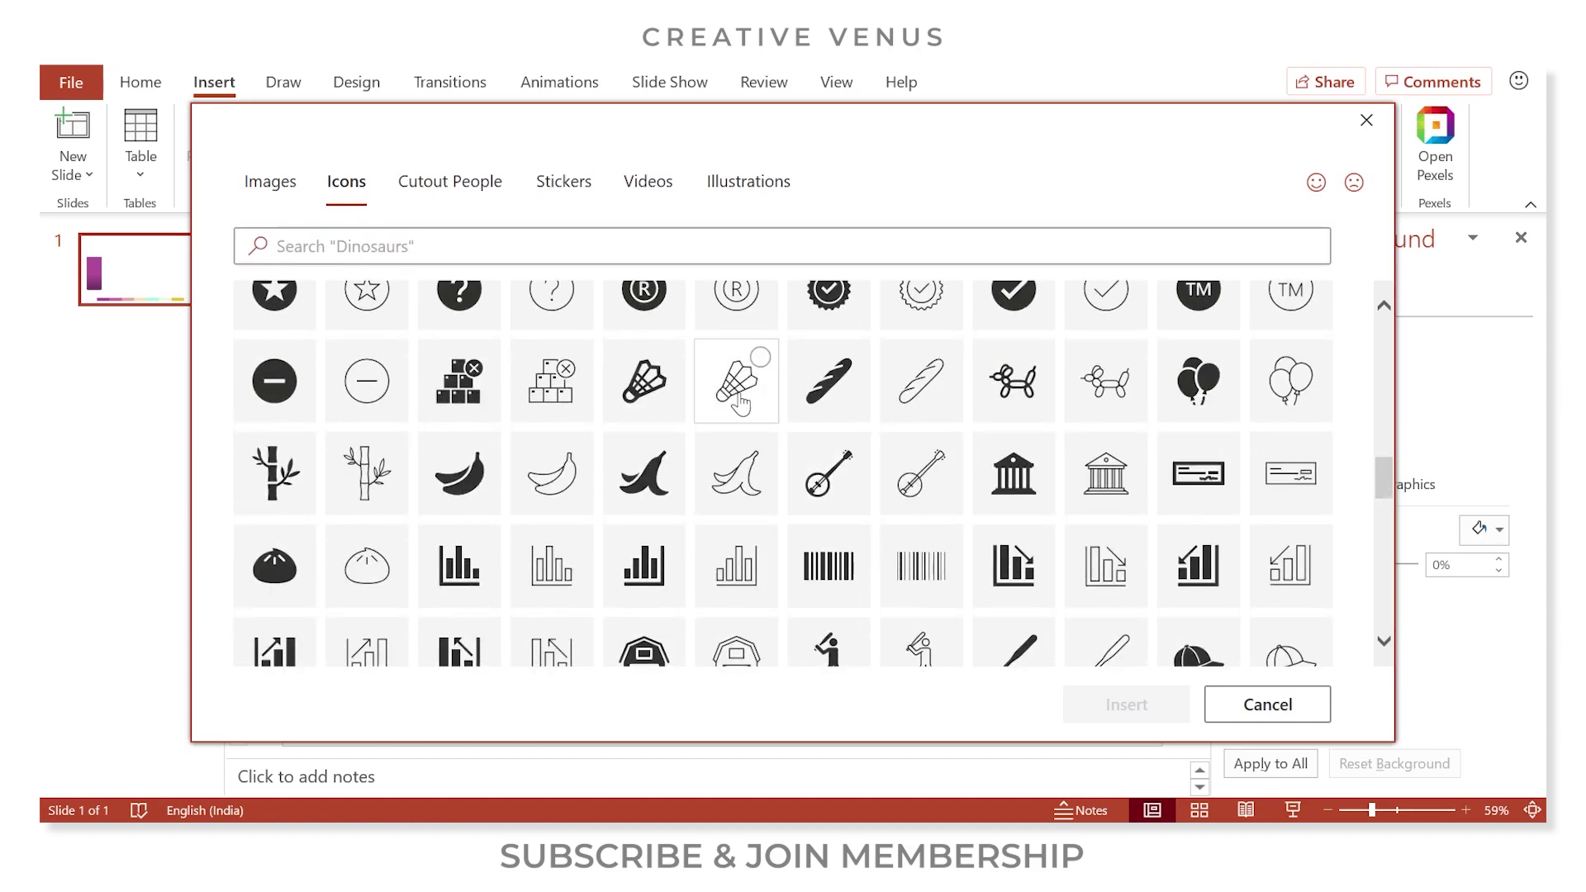
{"action": "left_click", "coordinate": [1140, 707]}
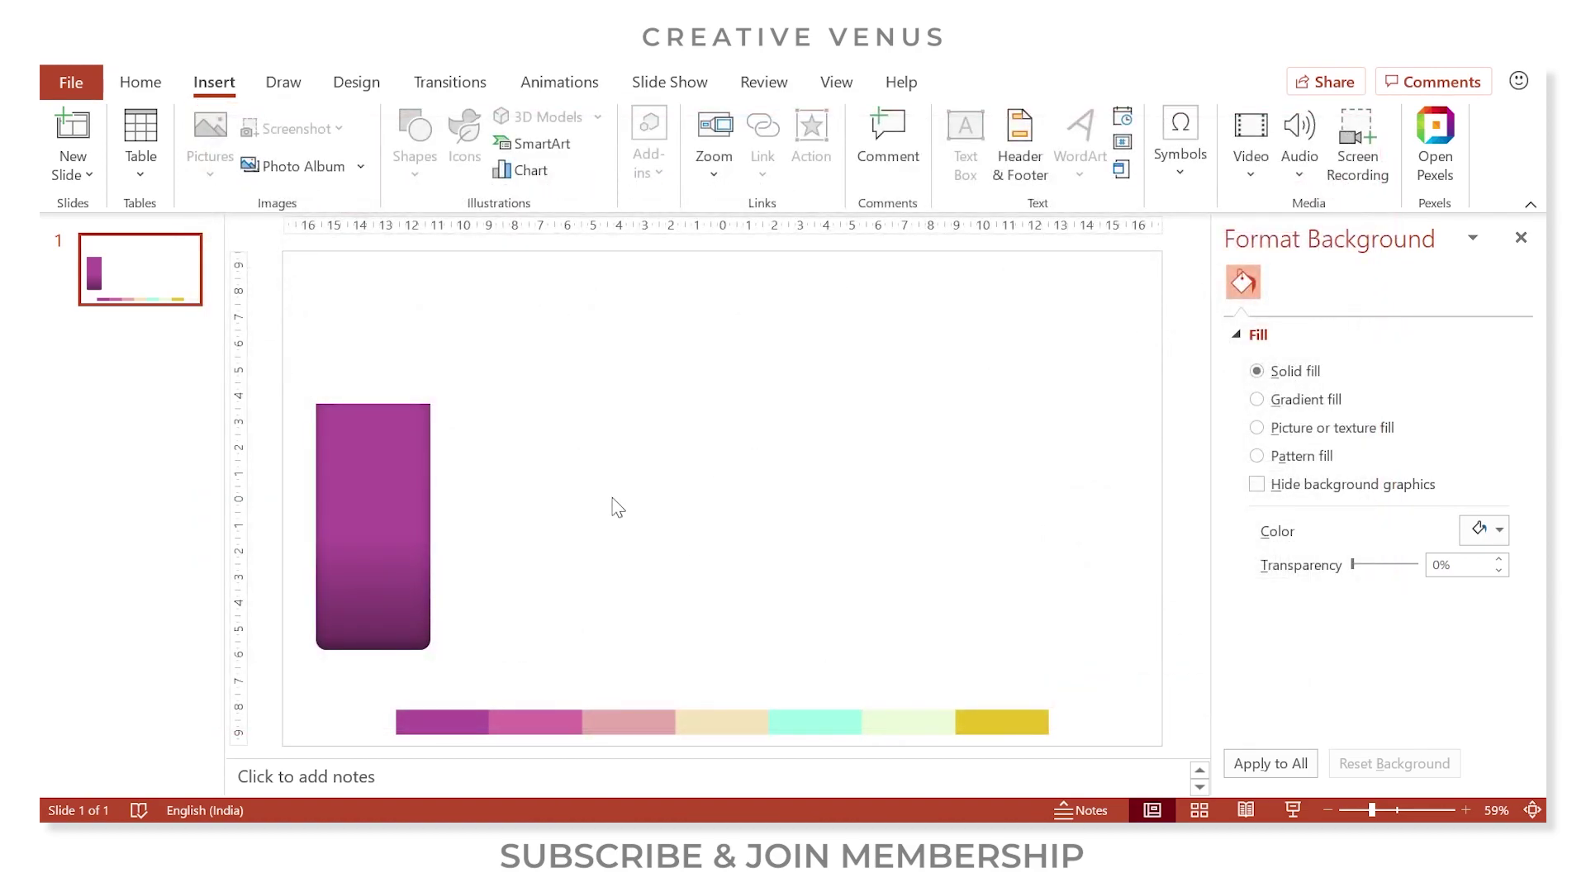